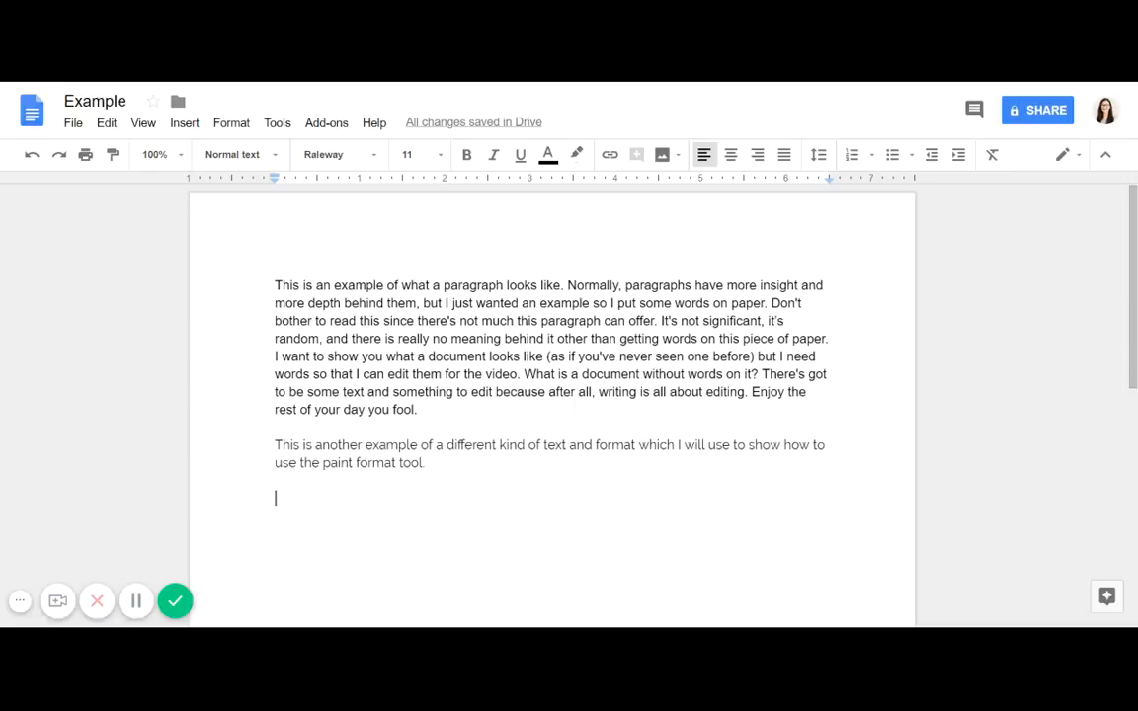
# Write "Hello." on the empty line beneath the second paragraph
pyautogui.write('Heo')
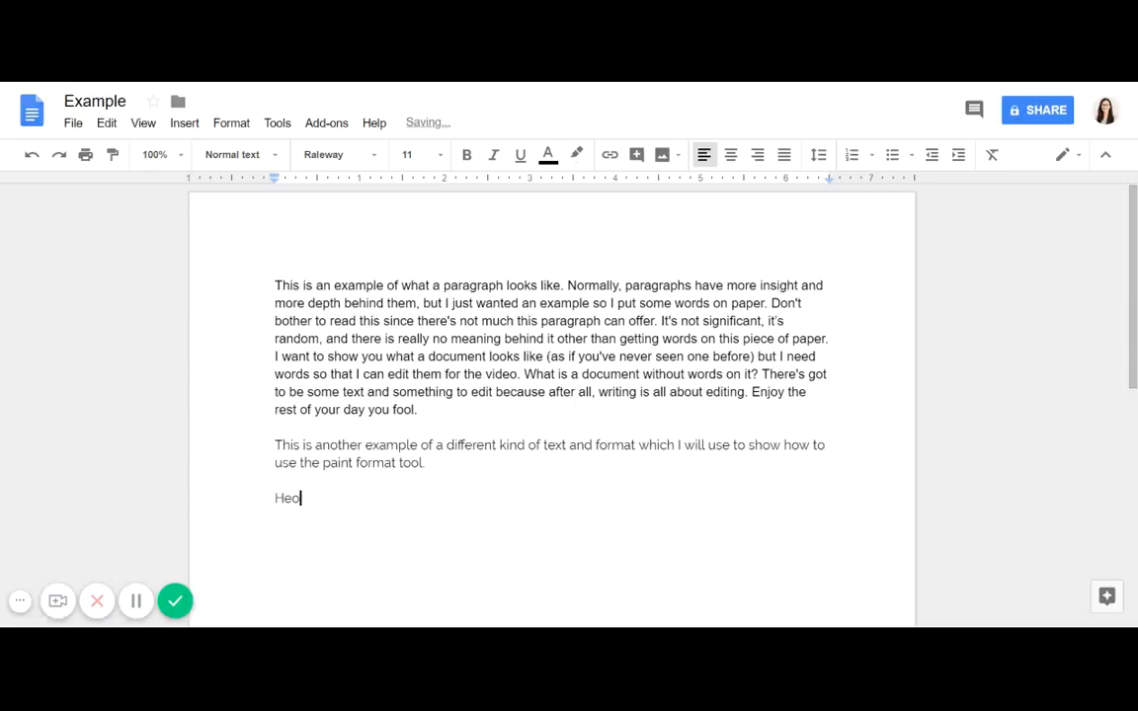
pyautogui.press('BackSpace')
pyautogui.write('llo.')
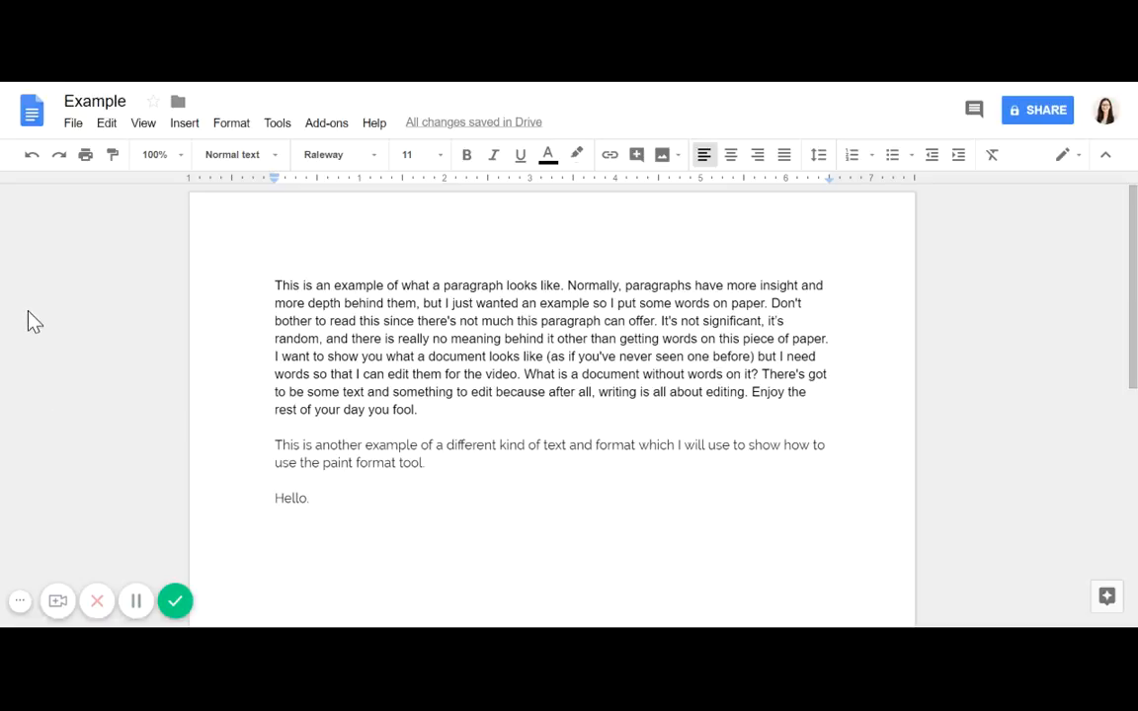
# Undo the "Hello." text added beneath the second paragraph
pyautogui.click(31, 155)
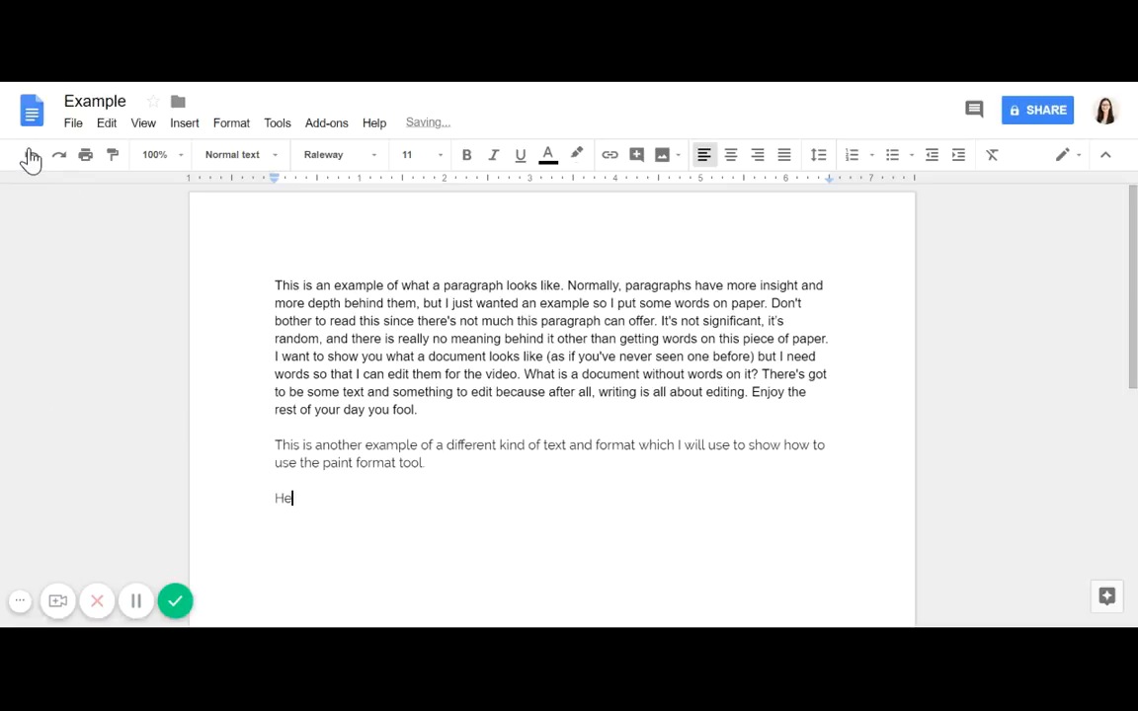
pyautogui.click(31, 155)
pyautogui.click(31, 155)
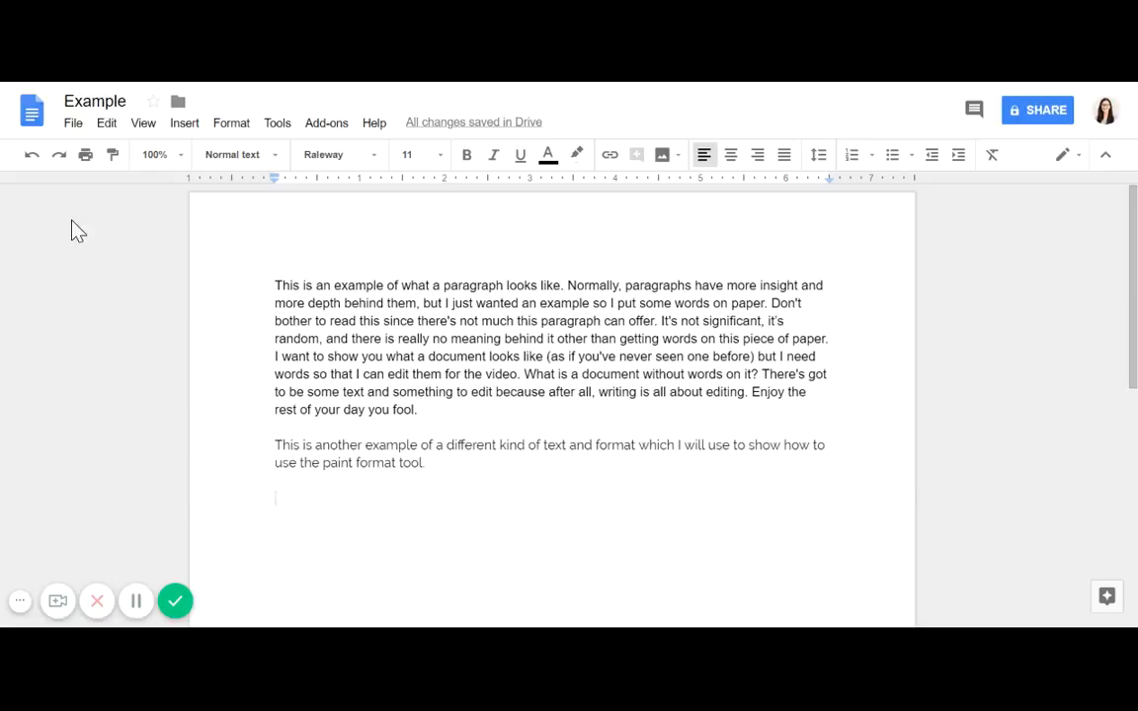
# Redo the undone edits to restore "Hello." beneath the second paragraph
pyautogui.click(58, 157)
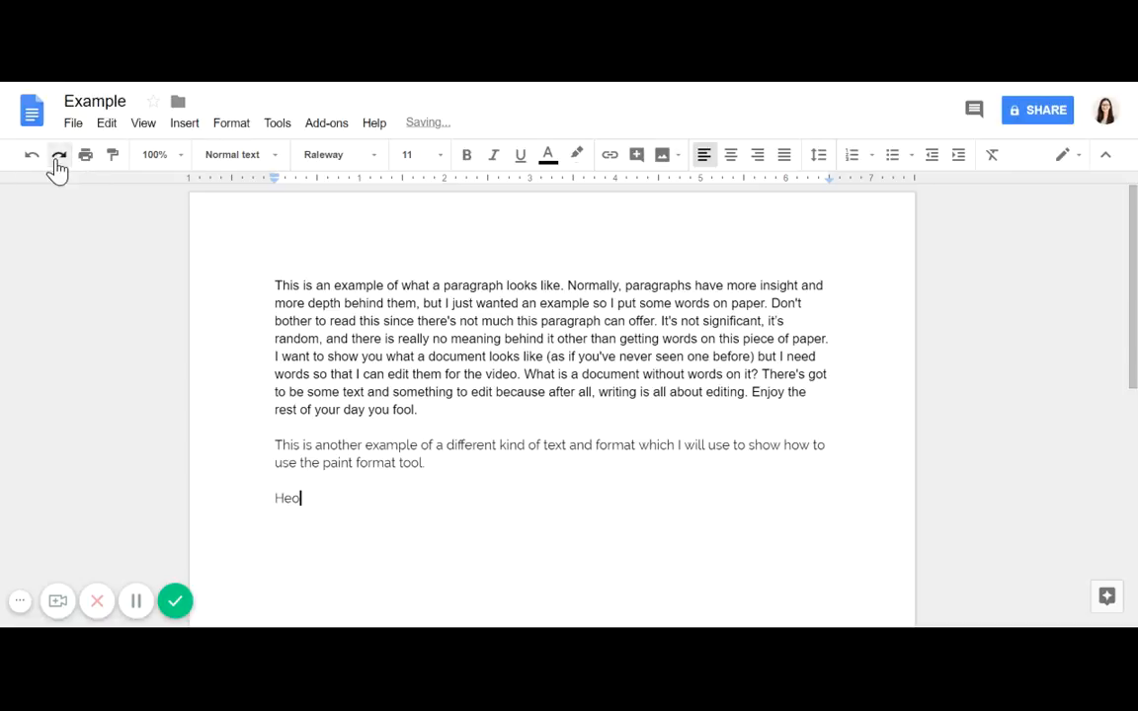
pyautogui.click(57, 158)
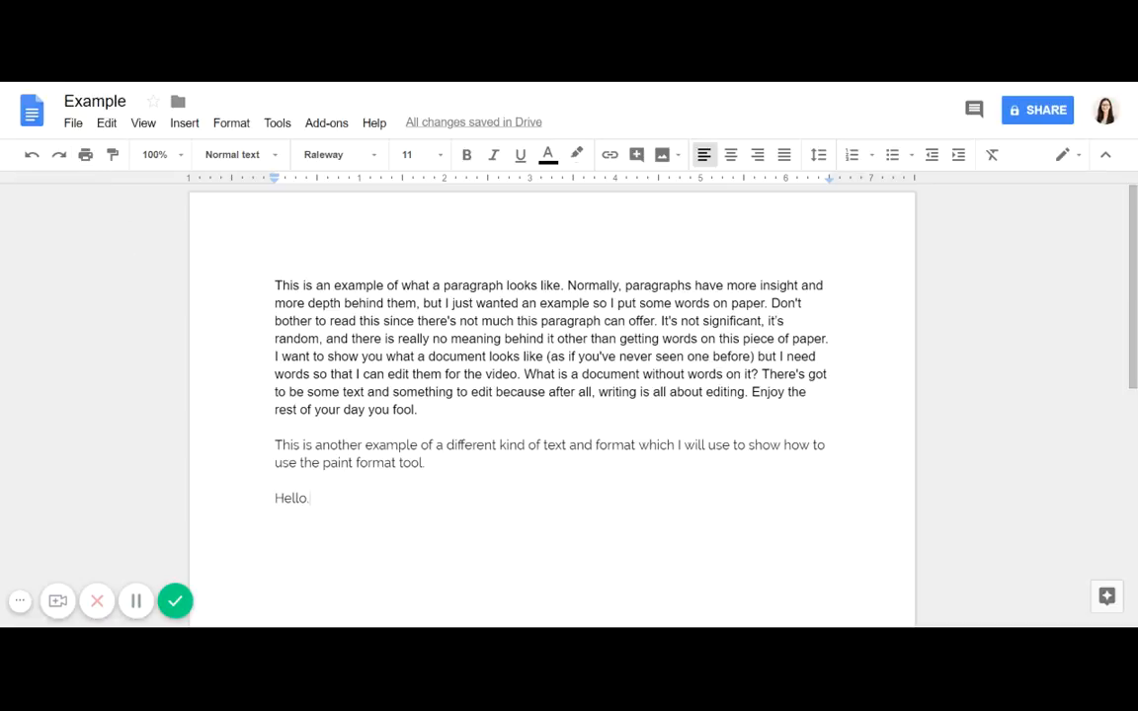
pyautogui.write('.')
pyautogui.click(57, 158)
pyautogui.click(106, 123)
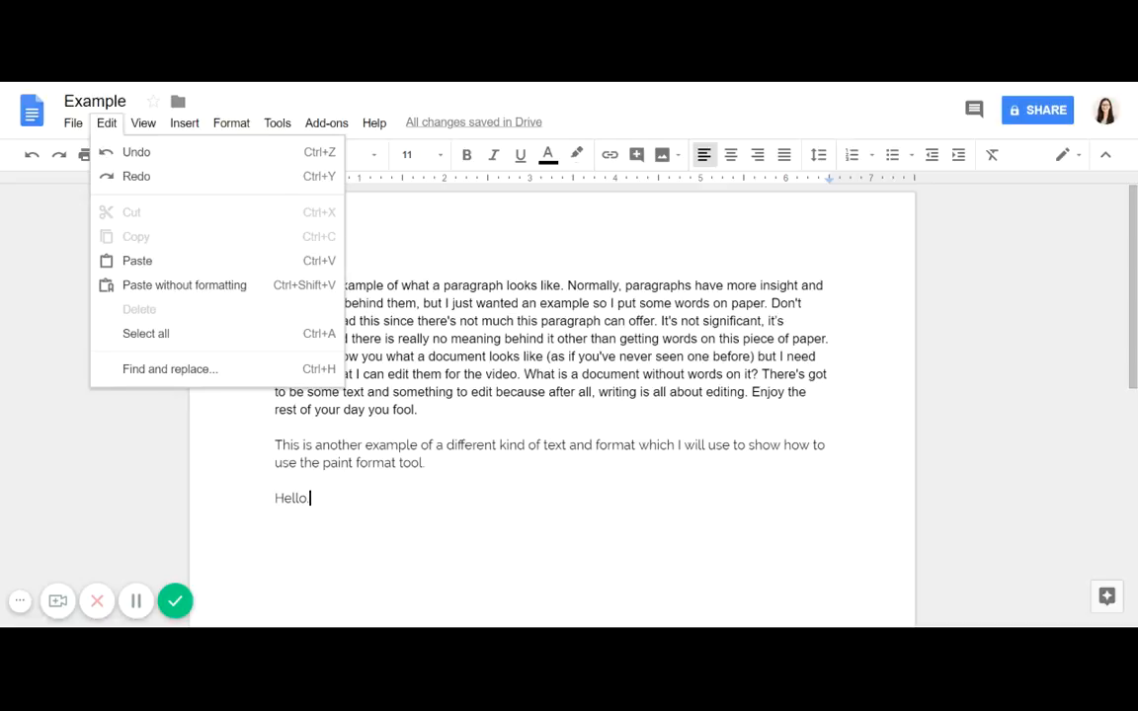
pyautogui.press('Escape')
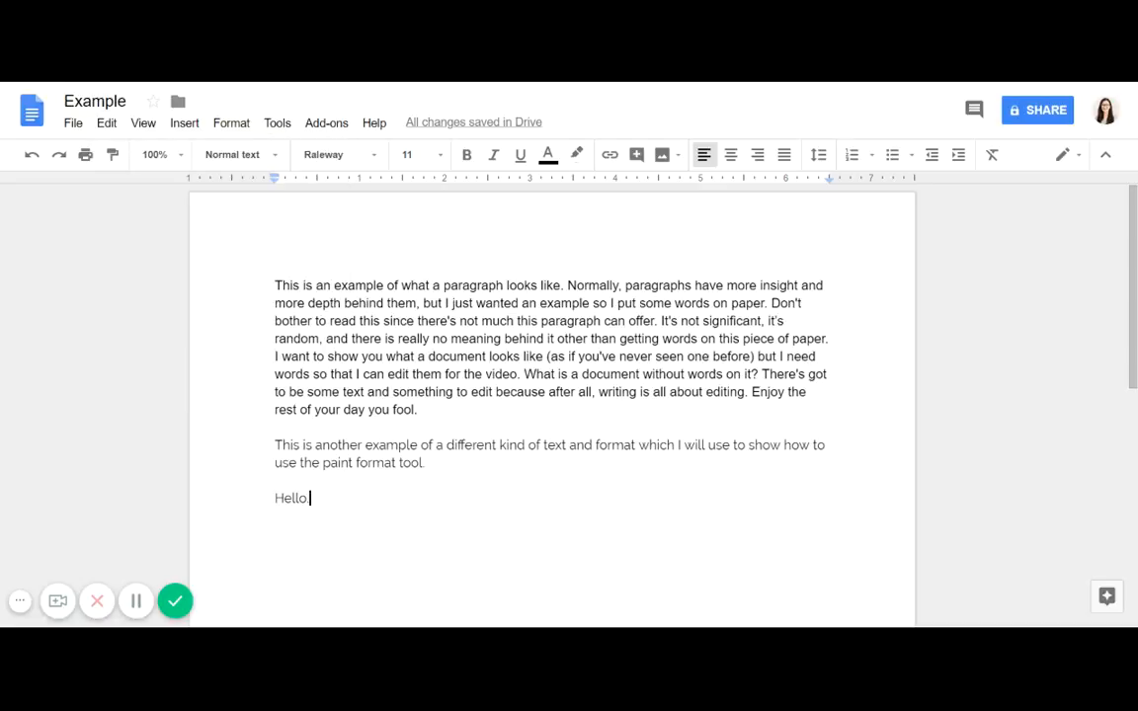
pyautogui.click(87, 158)
pyautogui.click(115, 168)
pyautogui.click(275, 480)
# Compare the font of the first paragraph with that of the text beneath it
pyautogui.moveTo(425, 408); pyautogui.dragTo(275, 285)
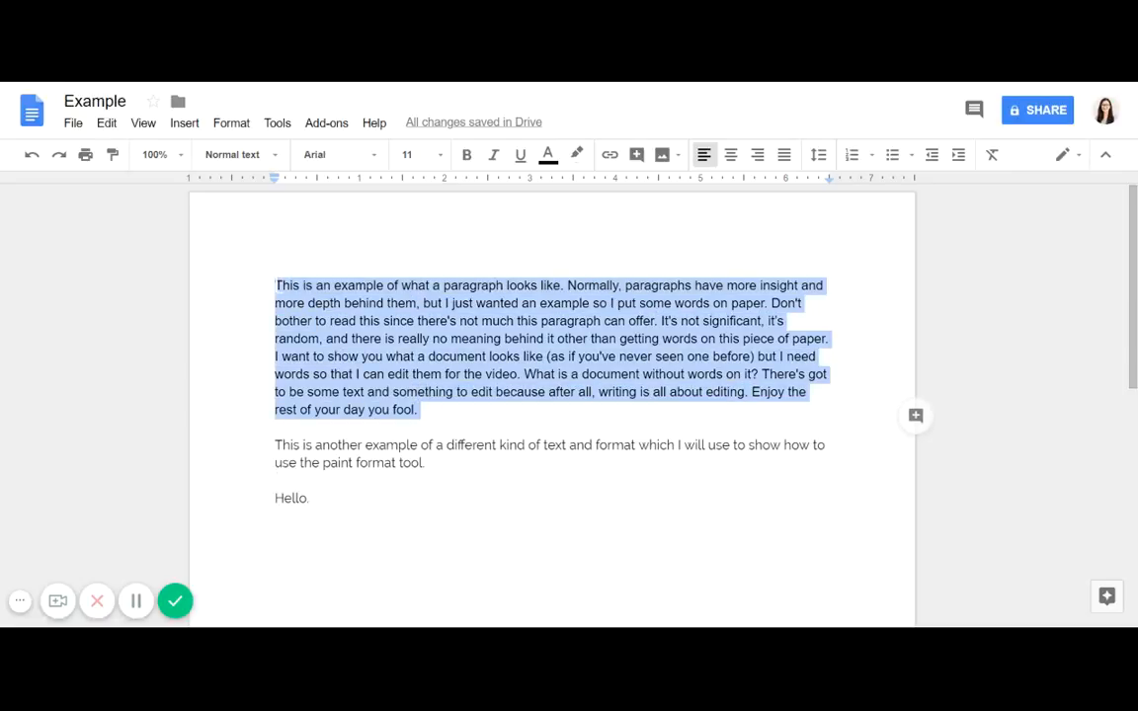
pyautogui.click(276, 482)
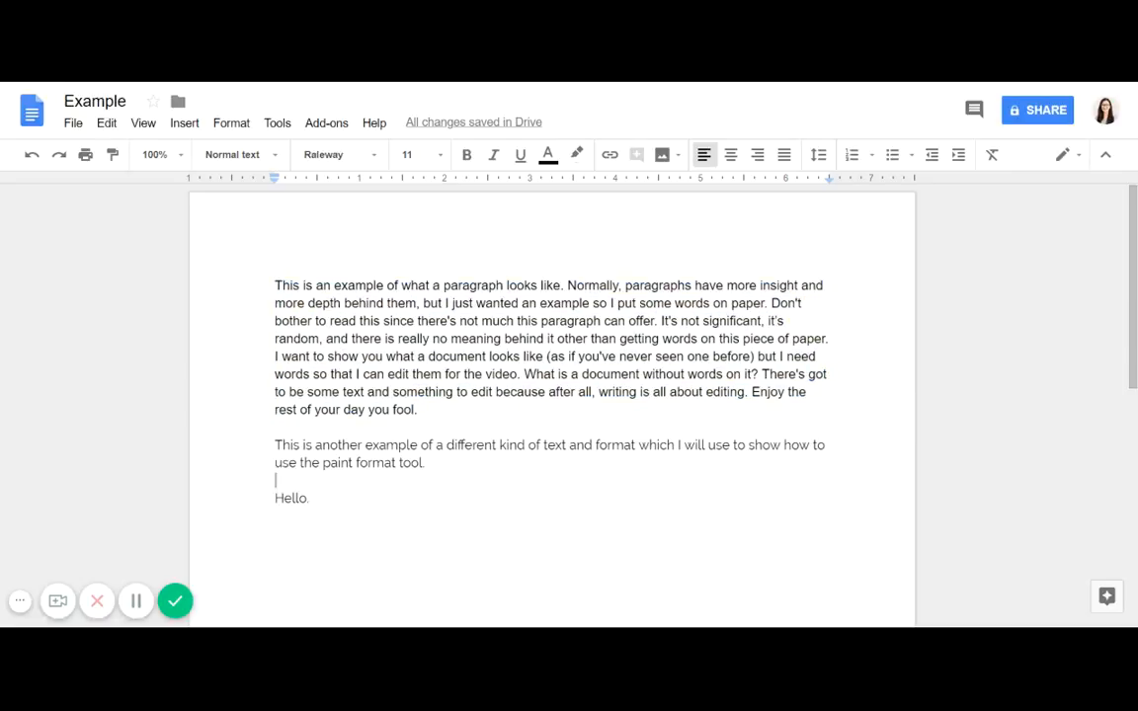
pyautogui.moveTo(277, 481); pyautogui.dragTo(276, 445)
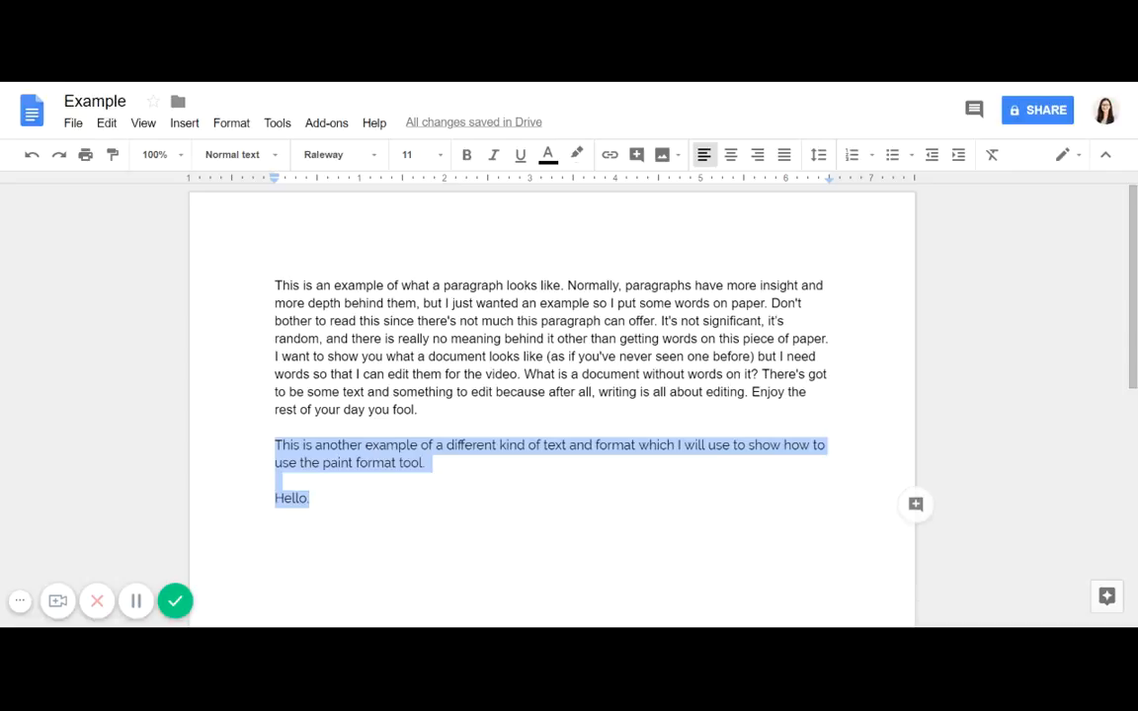
pyautogui.click(310, 499)
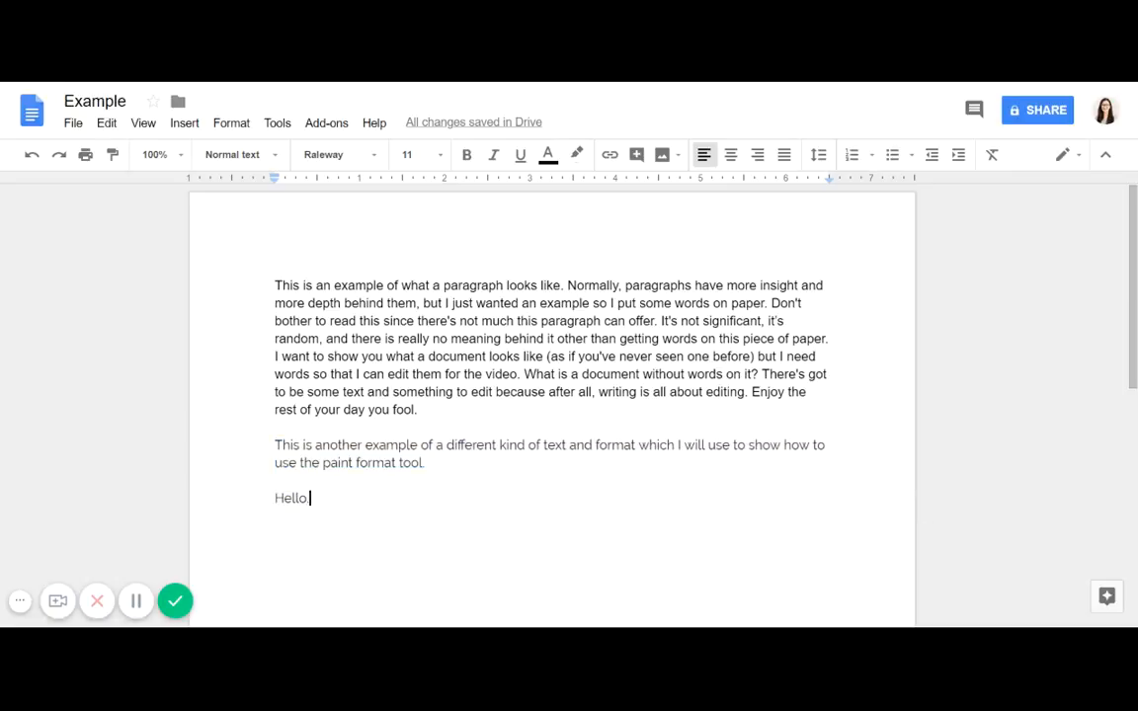
pyautogui.click(329, 173)
pyautogui.press('Escape')
# Copy the first paragraph's Arial formatting onto the second paragraph and "Hello." with Paint format
pyautogui.moveTo(418, 409); pyautogui.dragTo(359, 392)
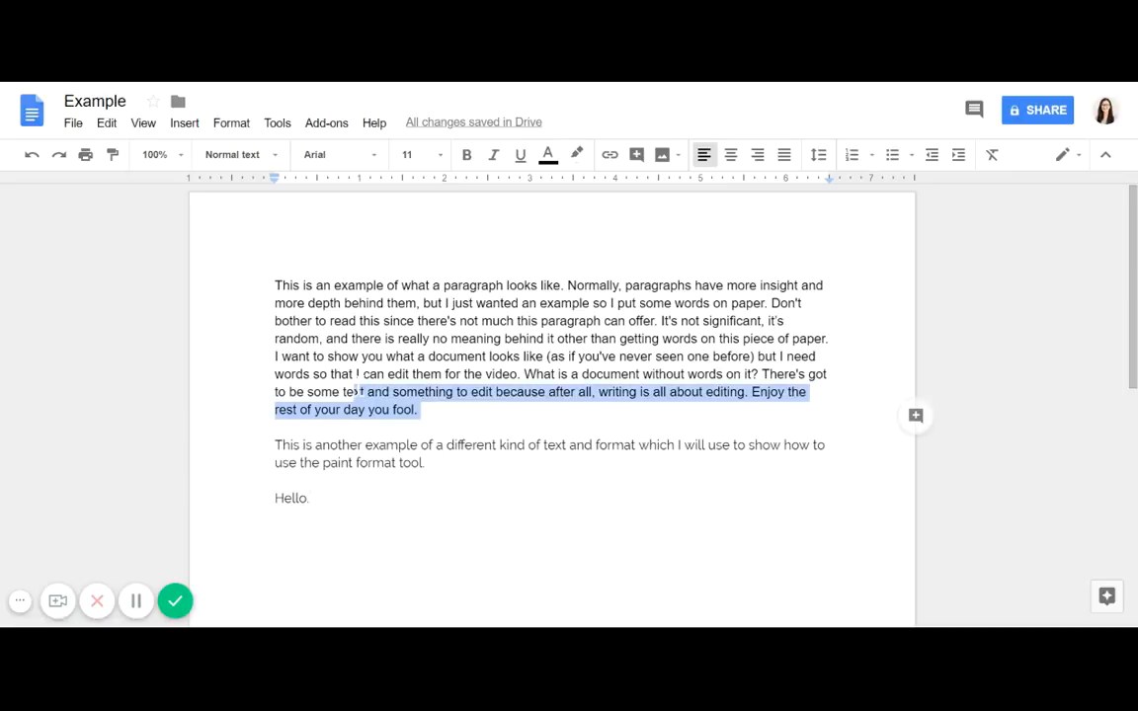
pyautogui.click(113, 161)
pyautogui.moveTo(311, 499); pyautogui.dragTo(278, 453)
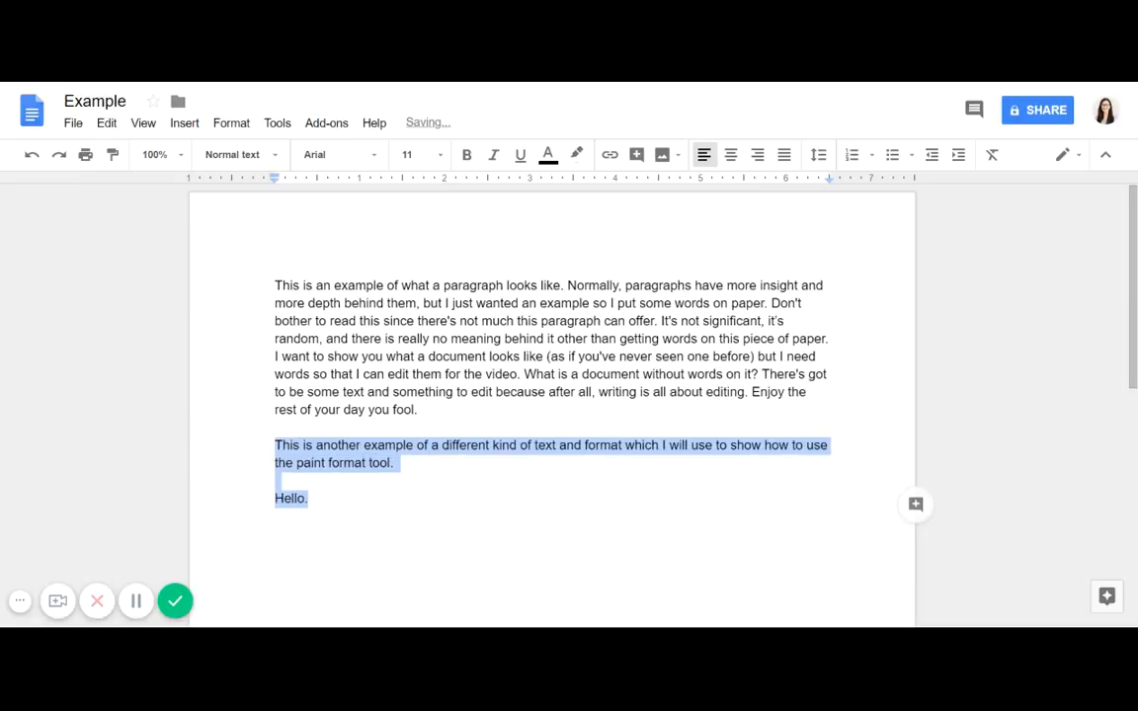
pyautogui.click(309, 499)
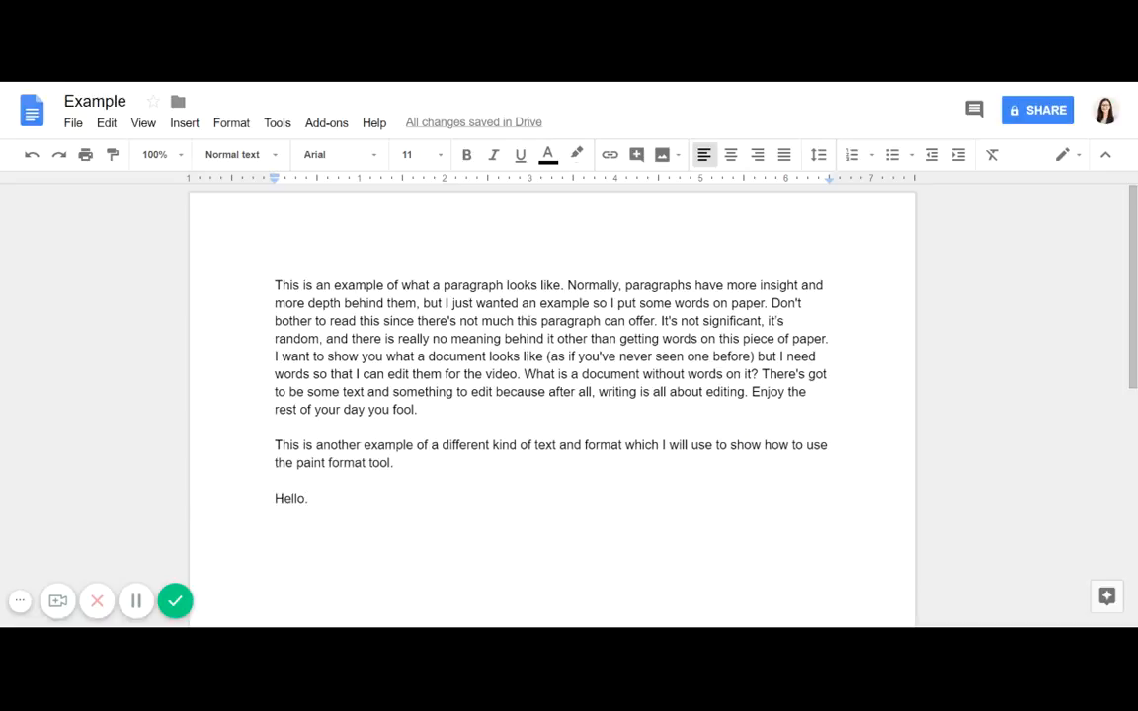
# Undo the Arial formatting painted onto the second paragraph and "Hello."
pyautogui.click(32, 156)
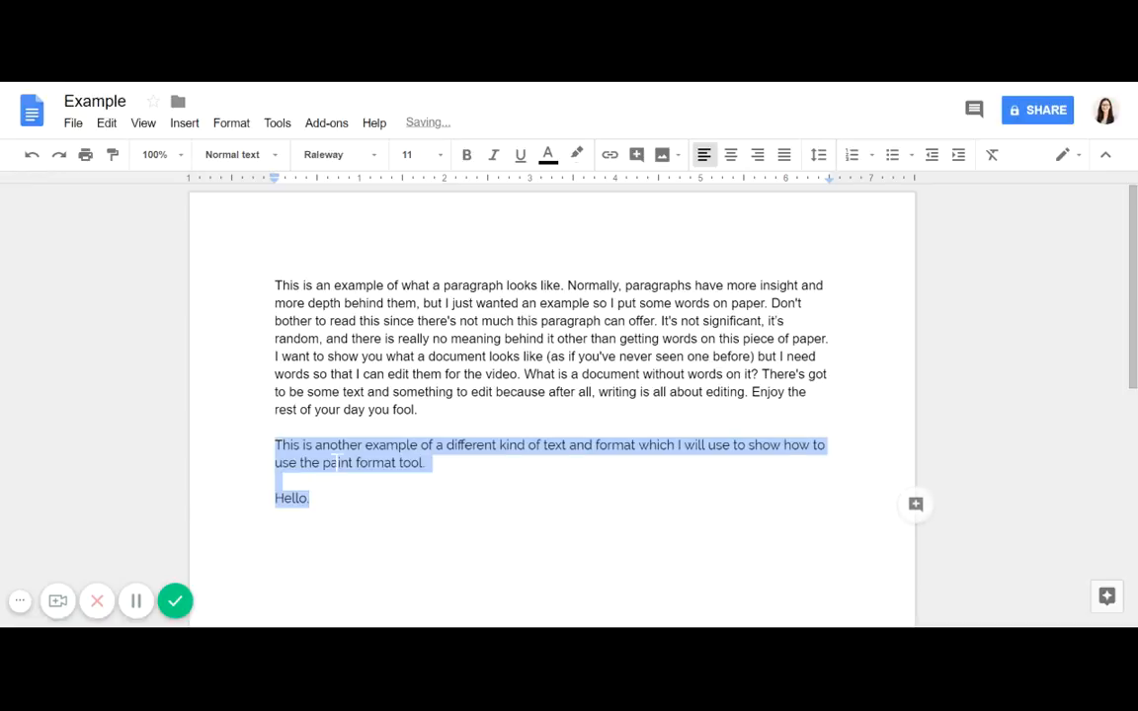
pyautogui.click(312, 499)
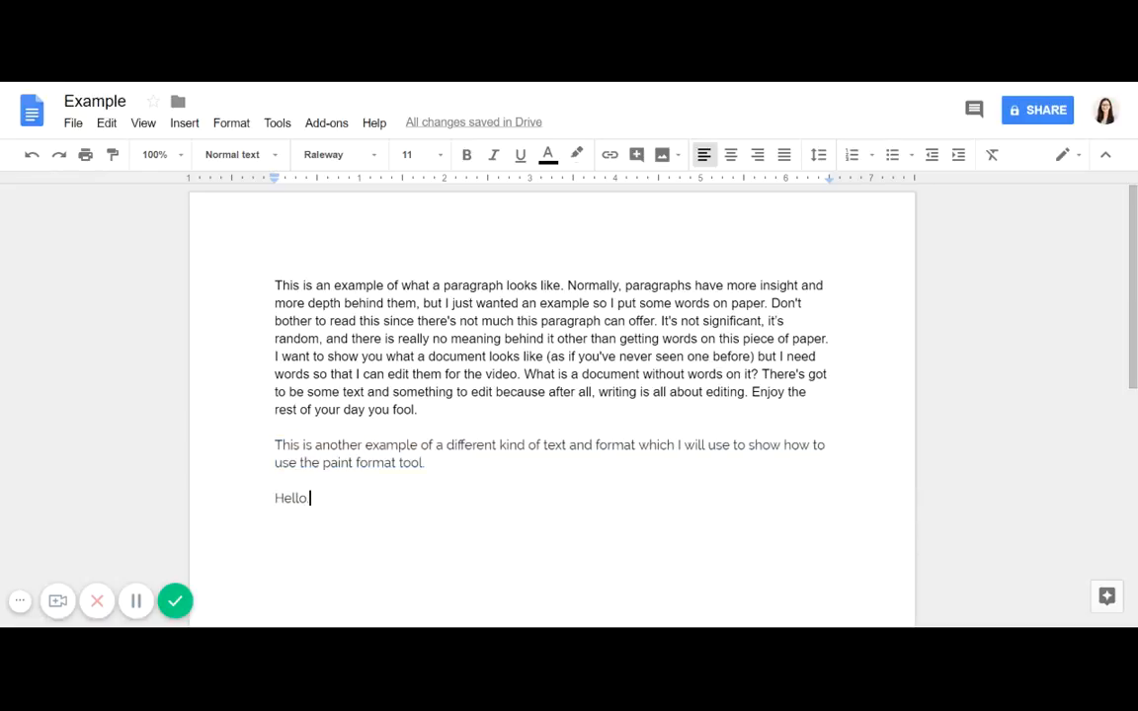
pyautogui.moveTo(421, 410); pyautogui.dragTo(274, 303)
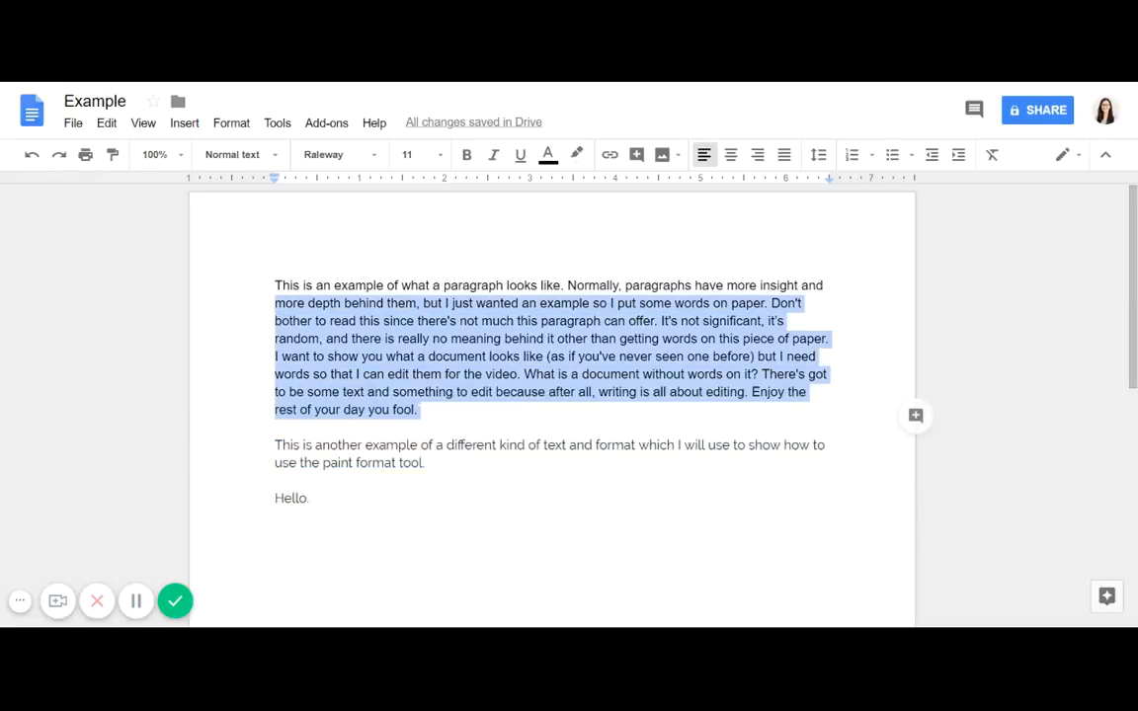
pyautogui.click(411, 462)
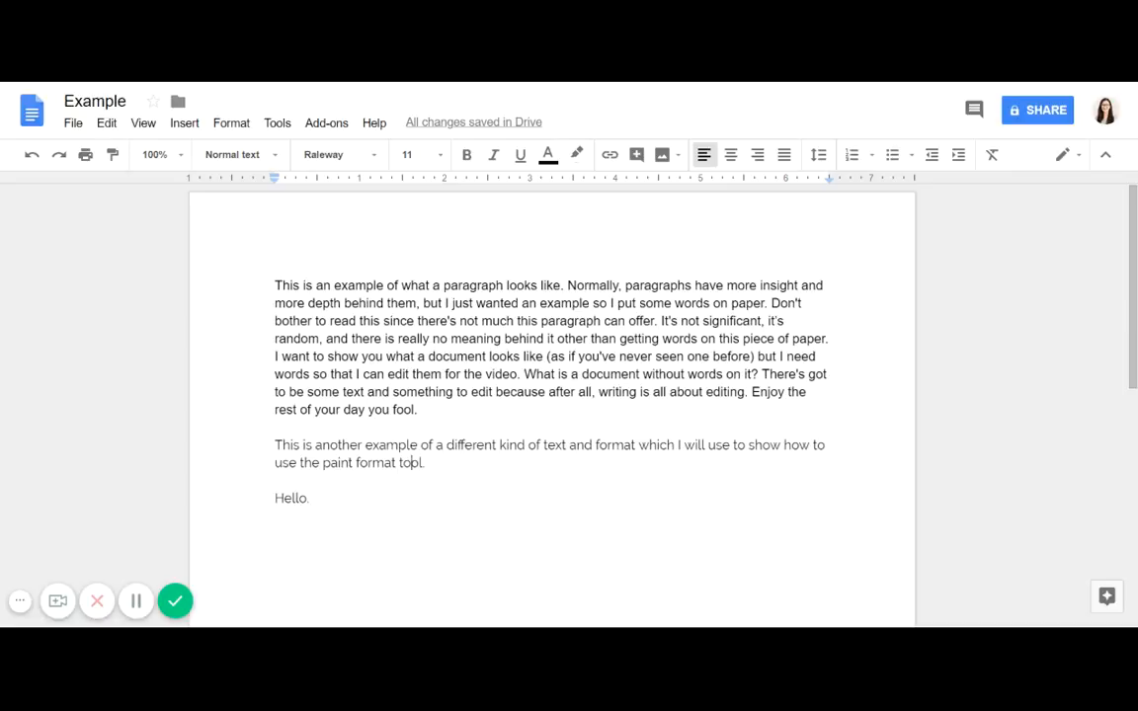
# Copy the Raleway formatting of the second paragraph and "Hello." onto the entire first paragraph with Paint format
pyautogui.moveTo(309, 499); pyautogui.dragTo(274, 445)
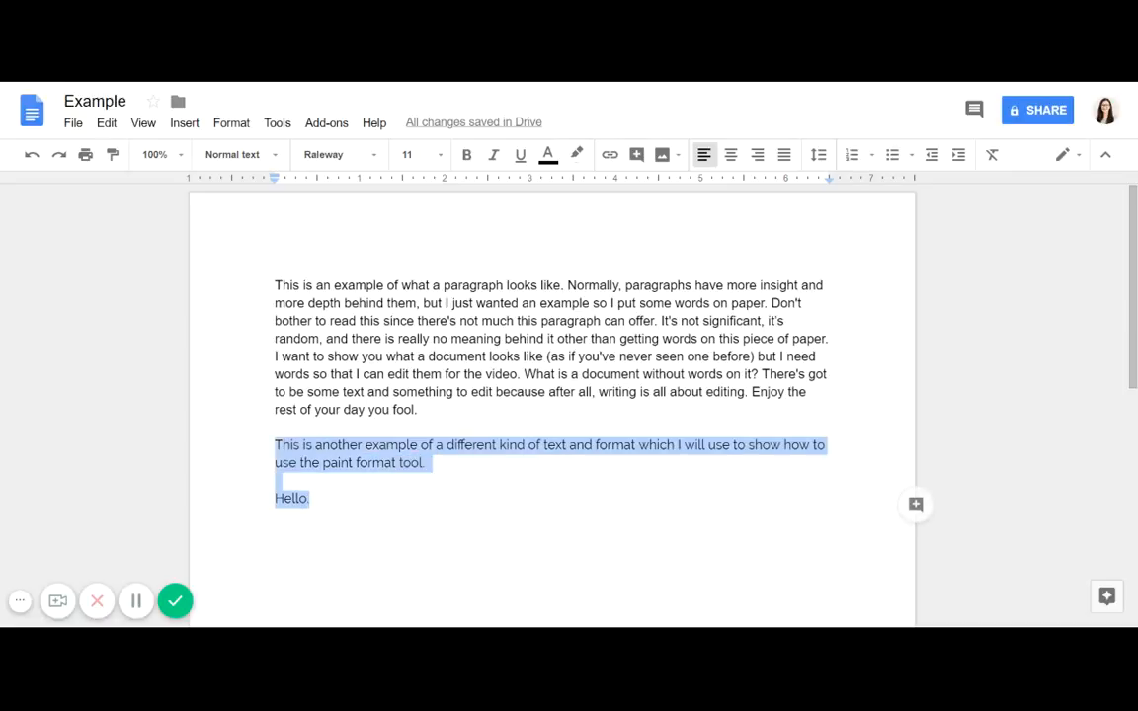
pyautogui.click(112, 155)
pyautogui.moveTo(420, 409); pyautogui.dragTo(275, 285)
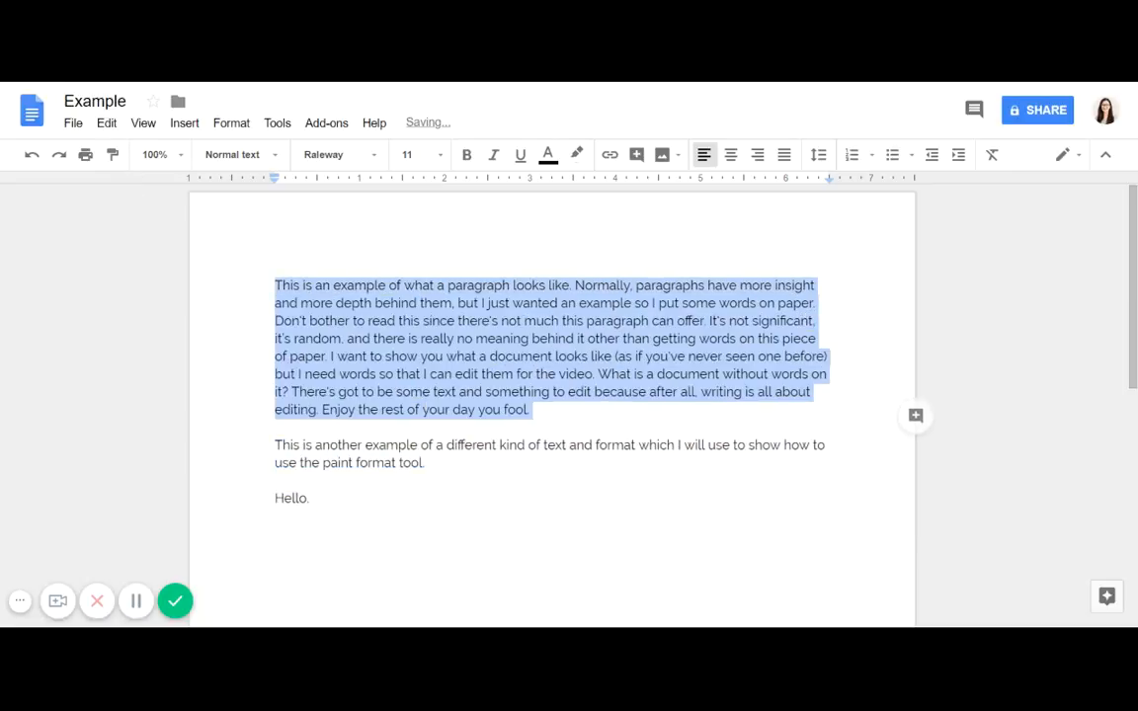
# Undo the Raleway formatting on the first paragraph and all text and blank lines added after the second paragraph
pyautogui.click(31, 155)
pyautogui.click(30, 155)
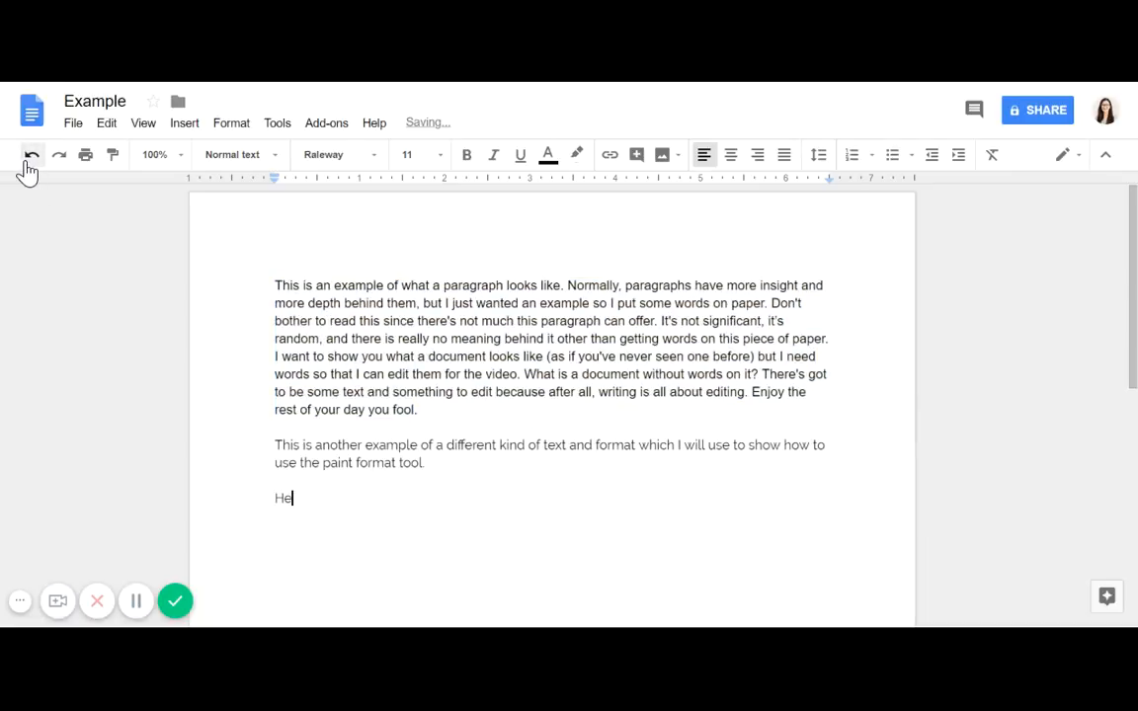
pyautogui.click(28, 168)
pyautogui.click(27, 168)
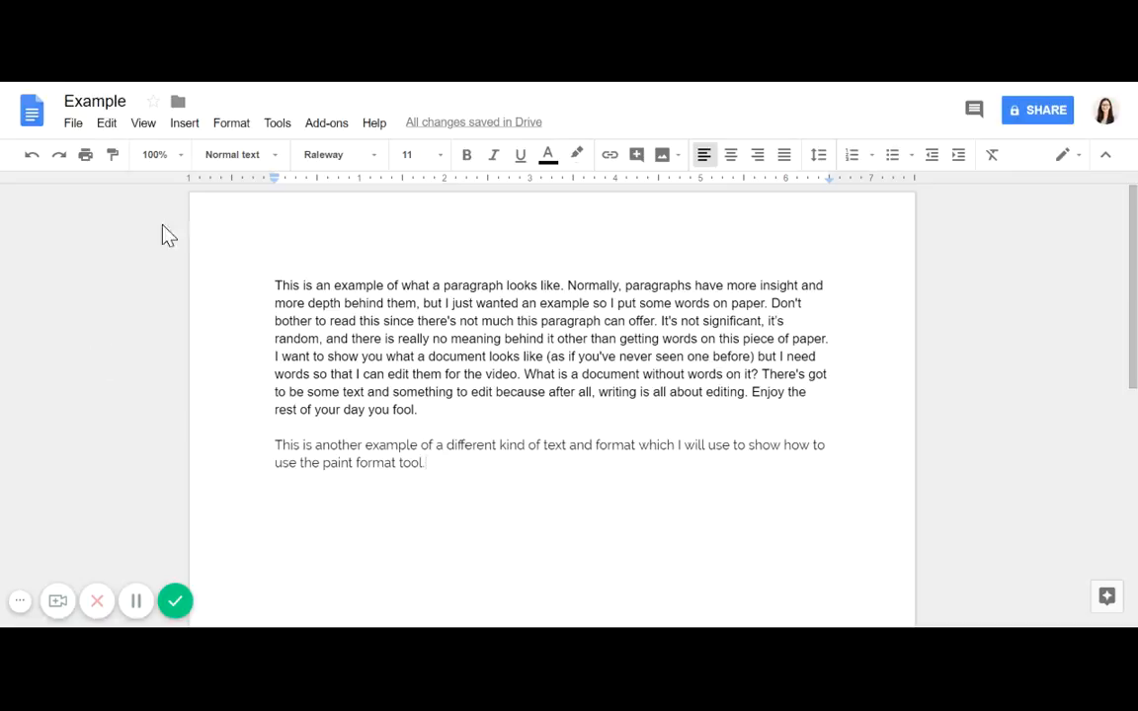
# Try the document zoom at 50% and at 200%
pyautogui.click(154, 154)
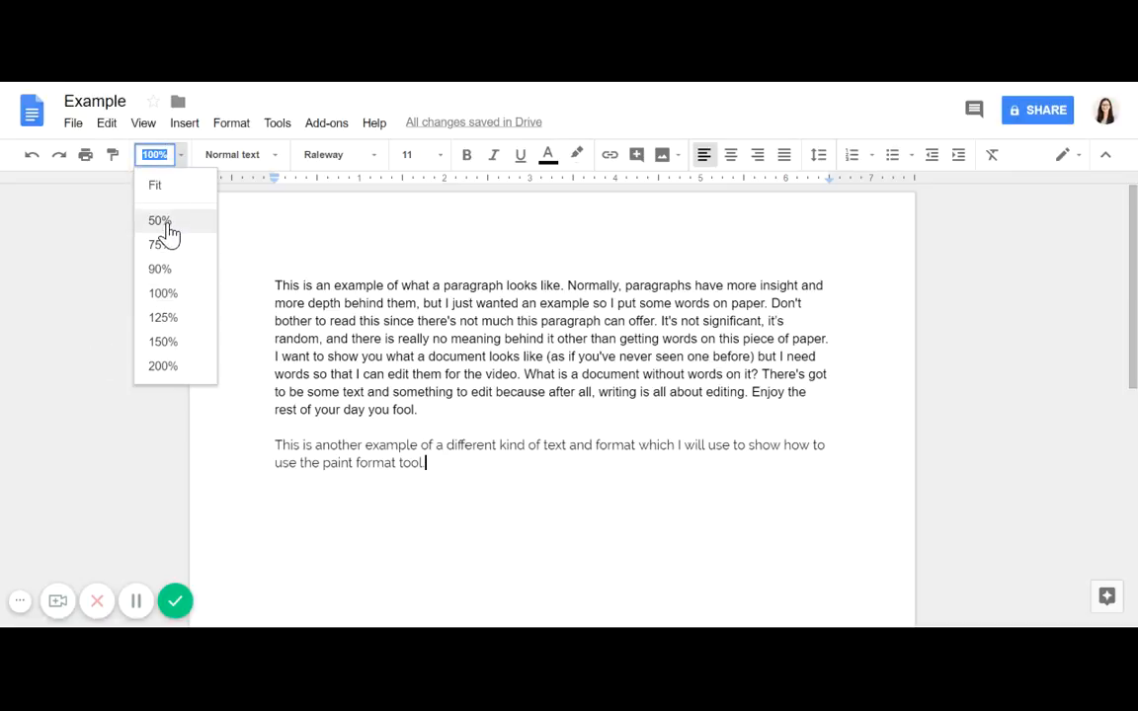
pyautogui.click(160, 221)
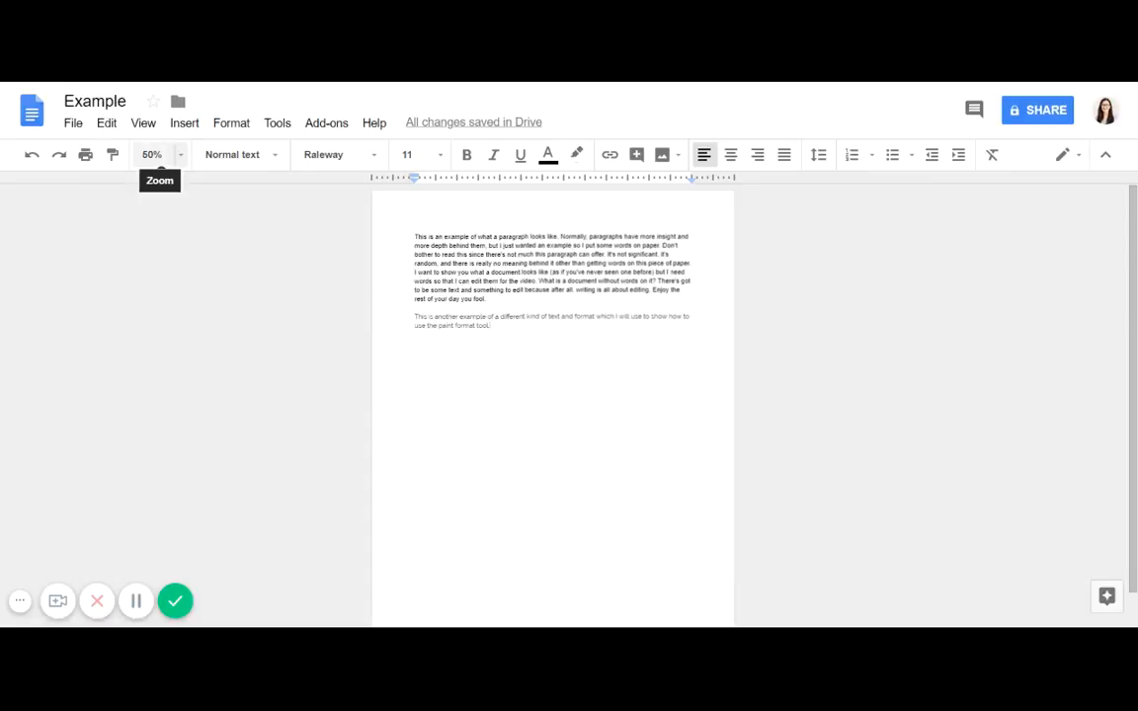
pyautogui.click(153, 155)
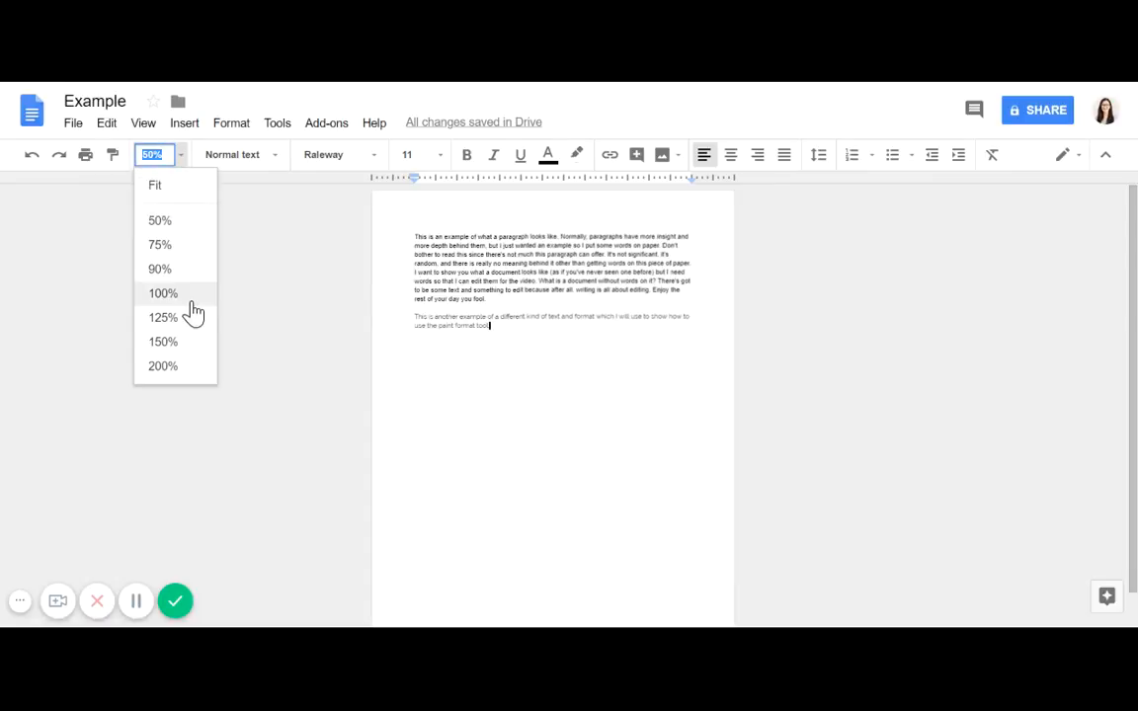
pyautogui.click(162, 367)
# Fit the page to the window width, and return the document zoom to 100%
pyautogui.click(153, 155)
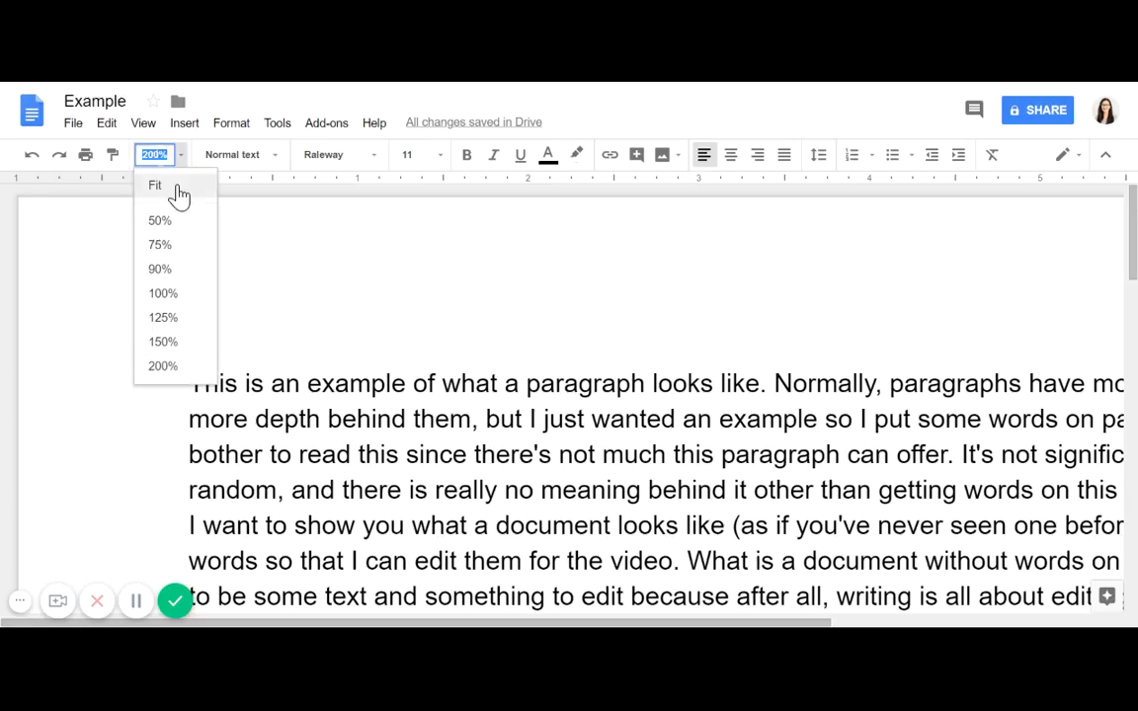
pyautogui.click(177, 189)
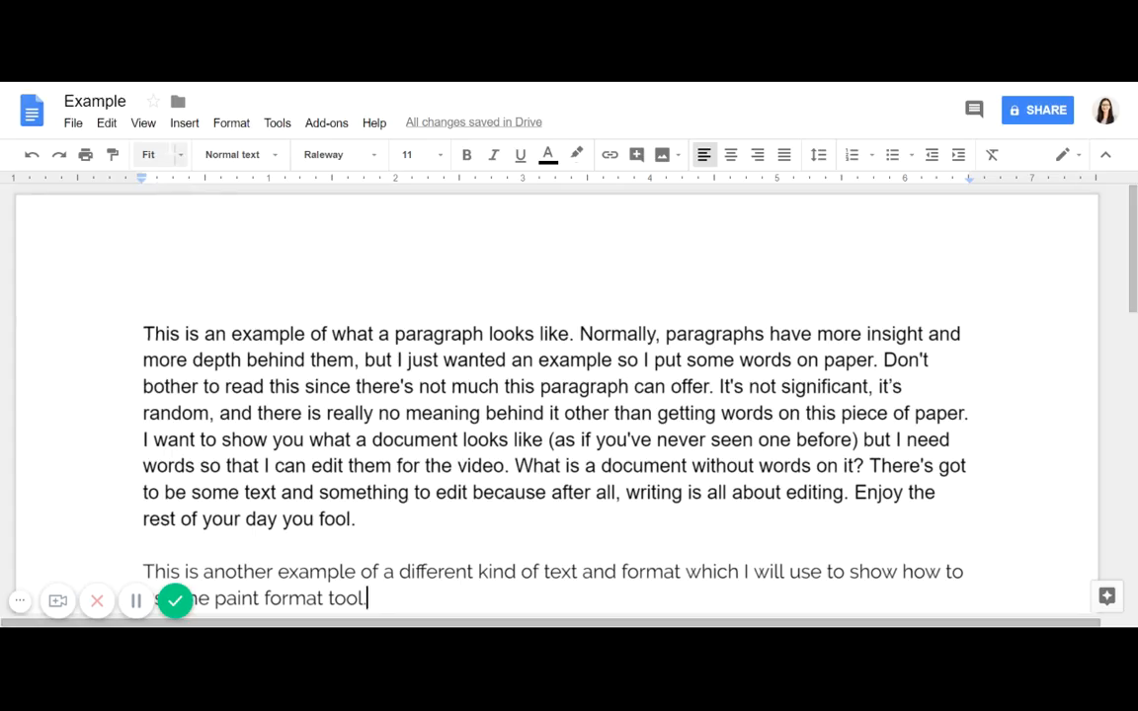
pyautogui.click(153, 155)
pyautogui.click(155, 293)
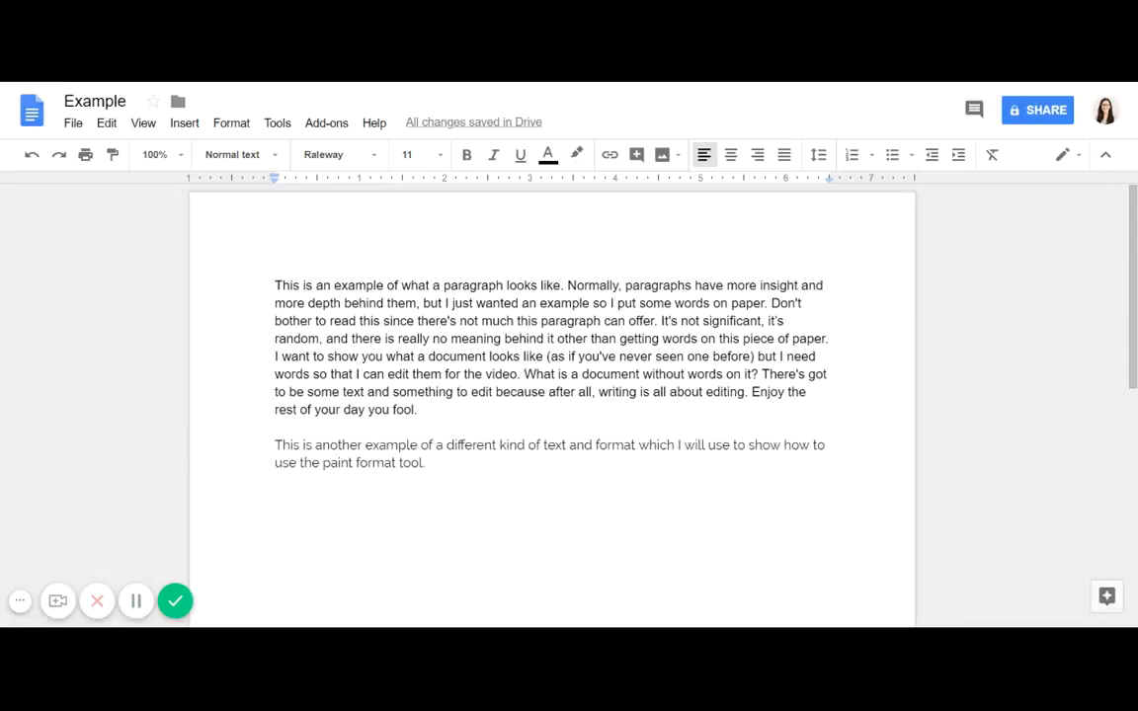
# Examine the available paragraph styles, the default-style options and the font choices without applying any
pyautogui.click(247, 160)
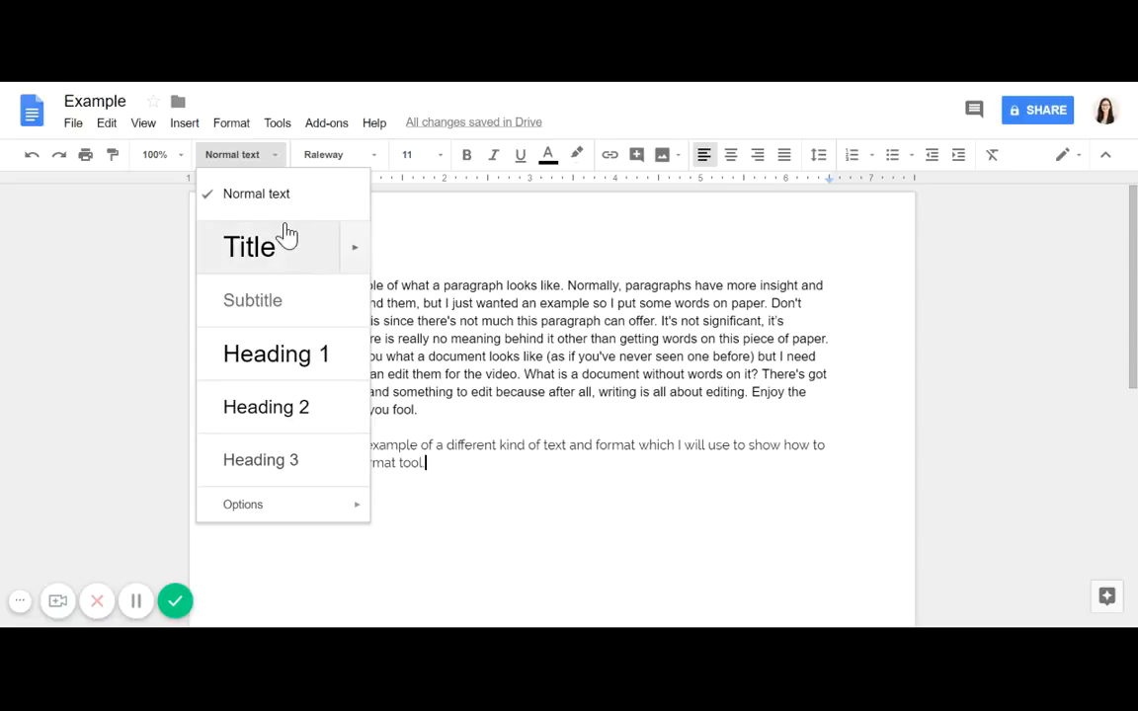
pyautogui.moveTo(328, 518)
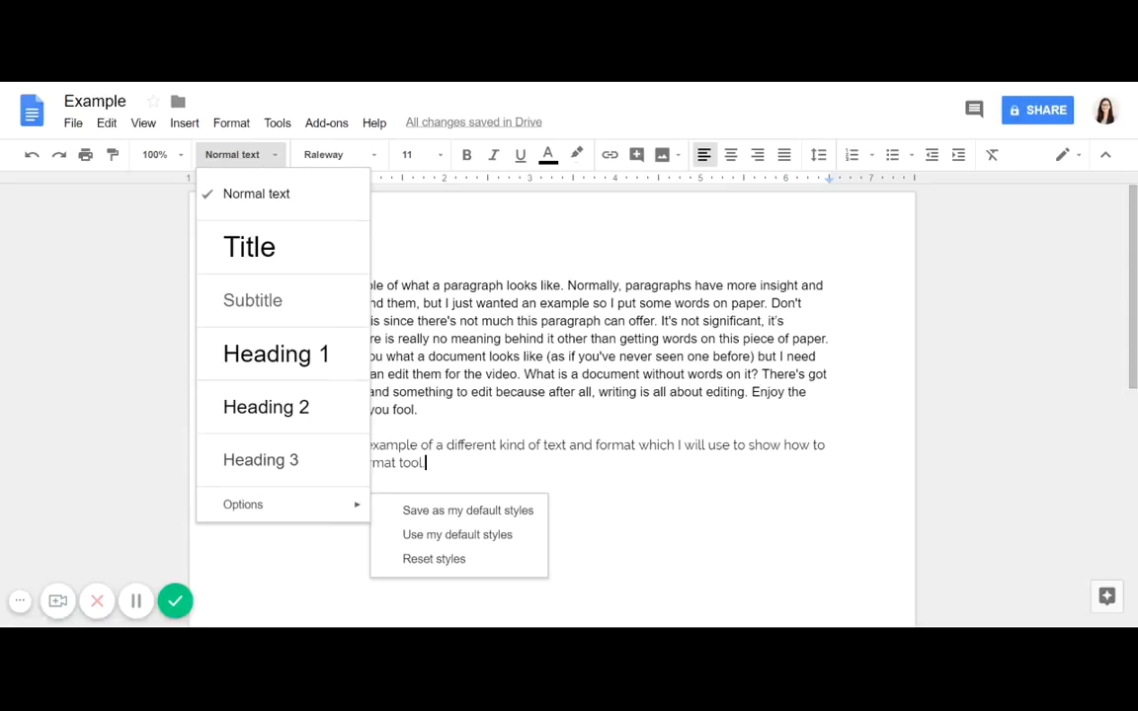
pyautogui.press('Escape')
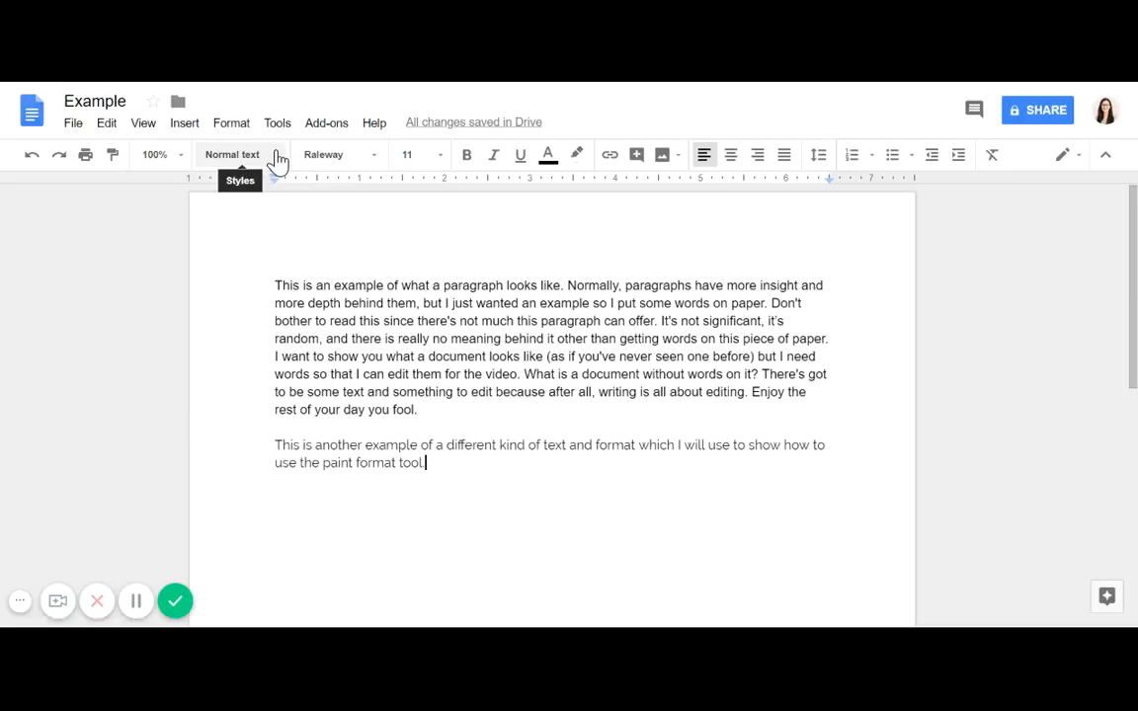
pyautogui.click(323, 158)
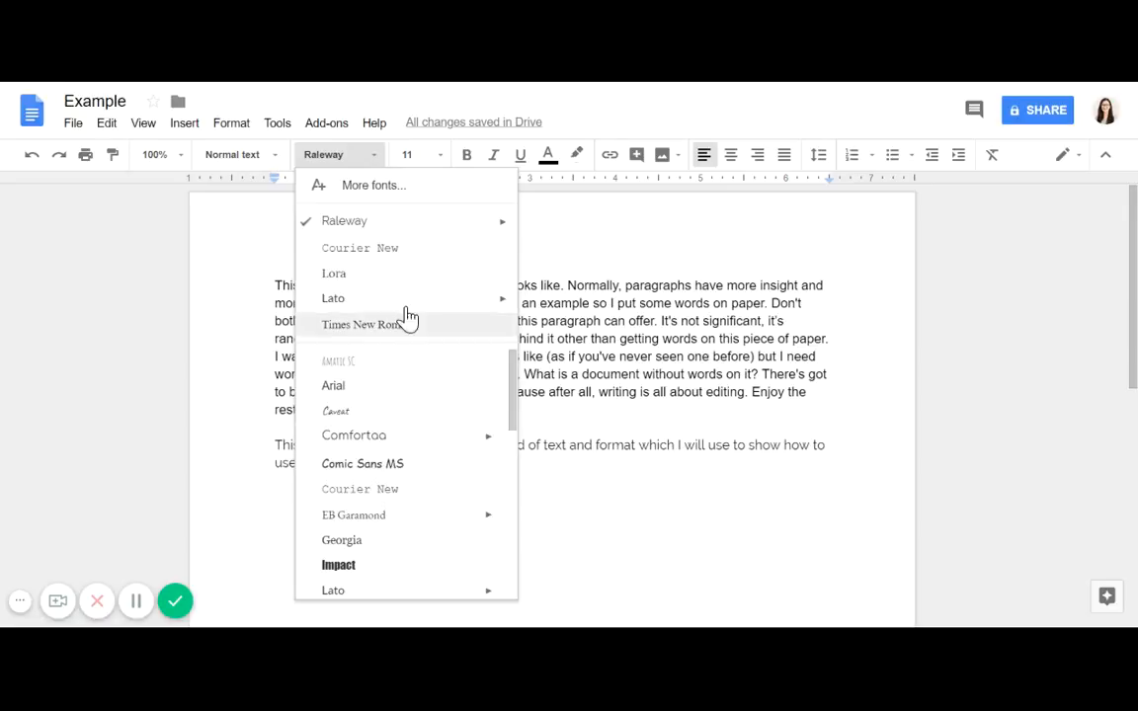
pyautogui.click(267, 156)
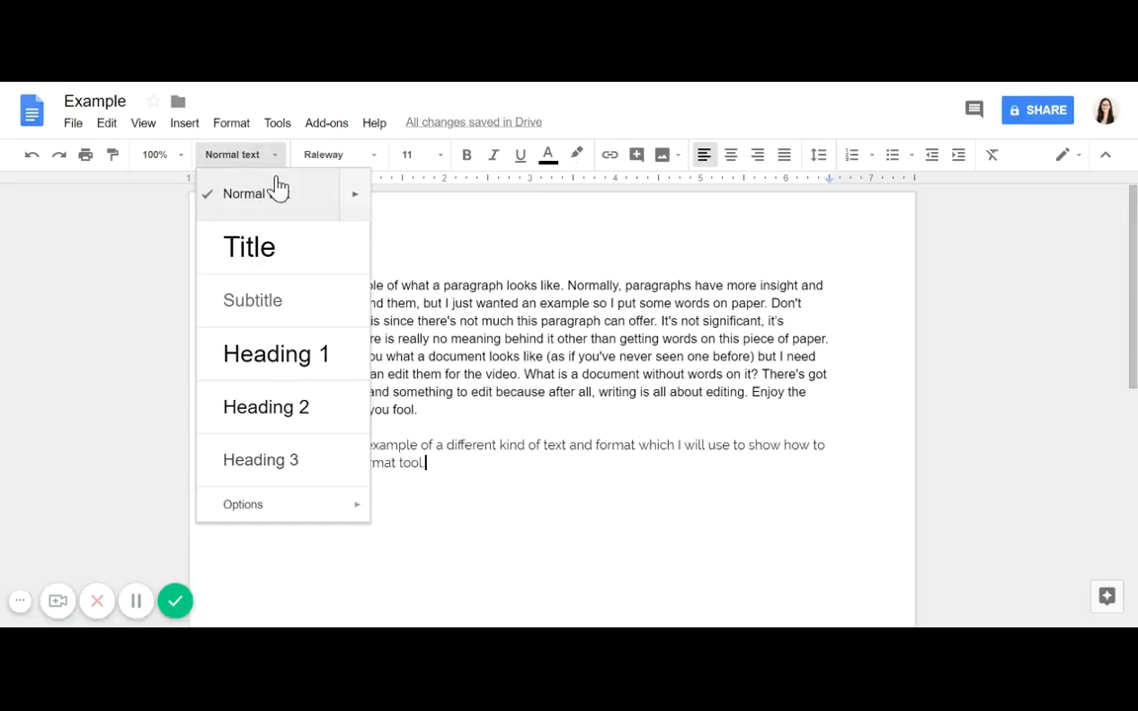
pyautogui.click(447, 445)
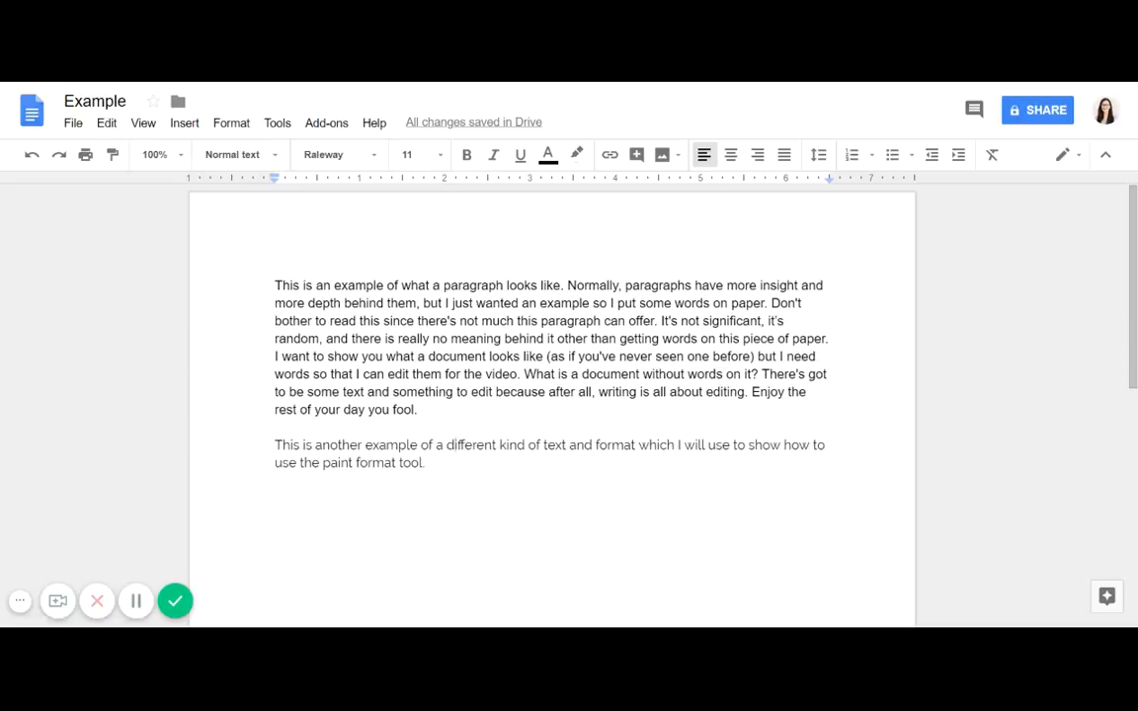
# Examine the additional fonts, their category filters and sorting options, and the My fonts list without changing the second paragraph's font
pyautogui.moveTo(424, 462); pyautogui.dragTo(276, 428)
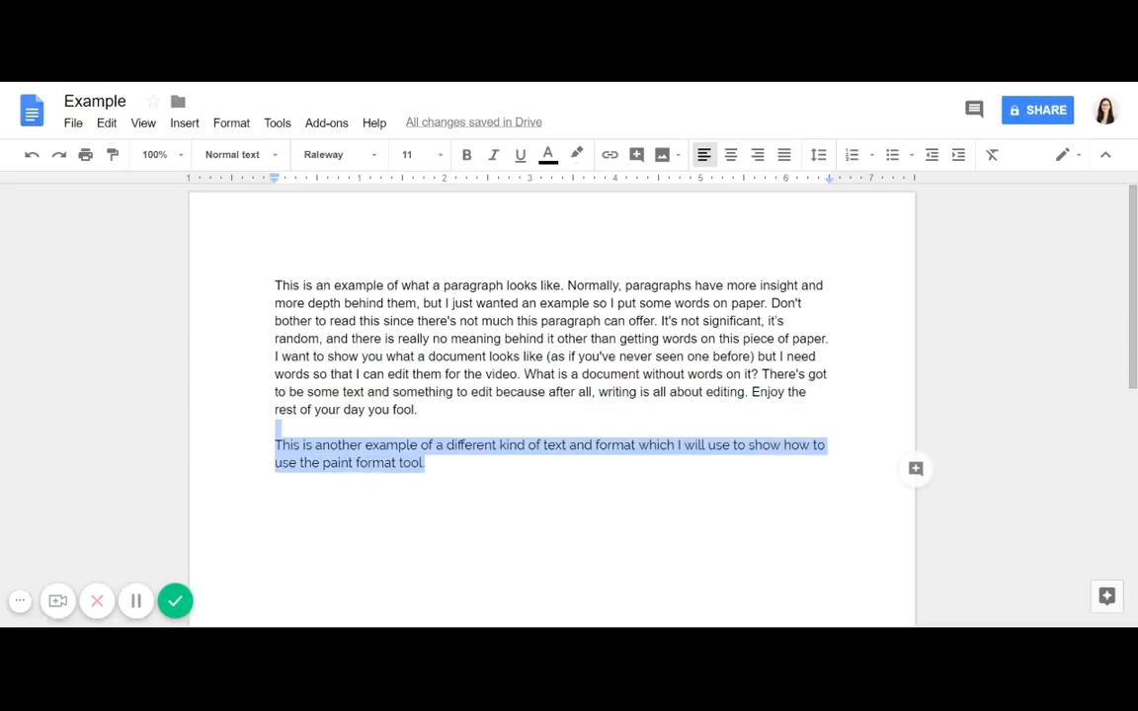
pyautogui.click(329, 159)
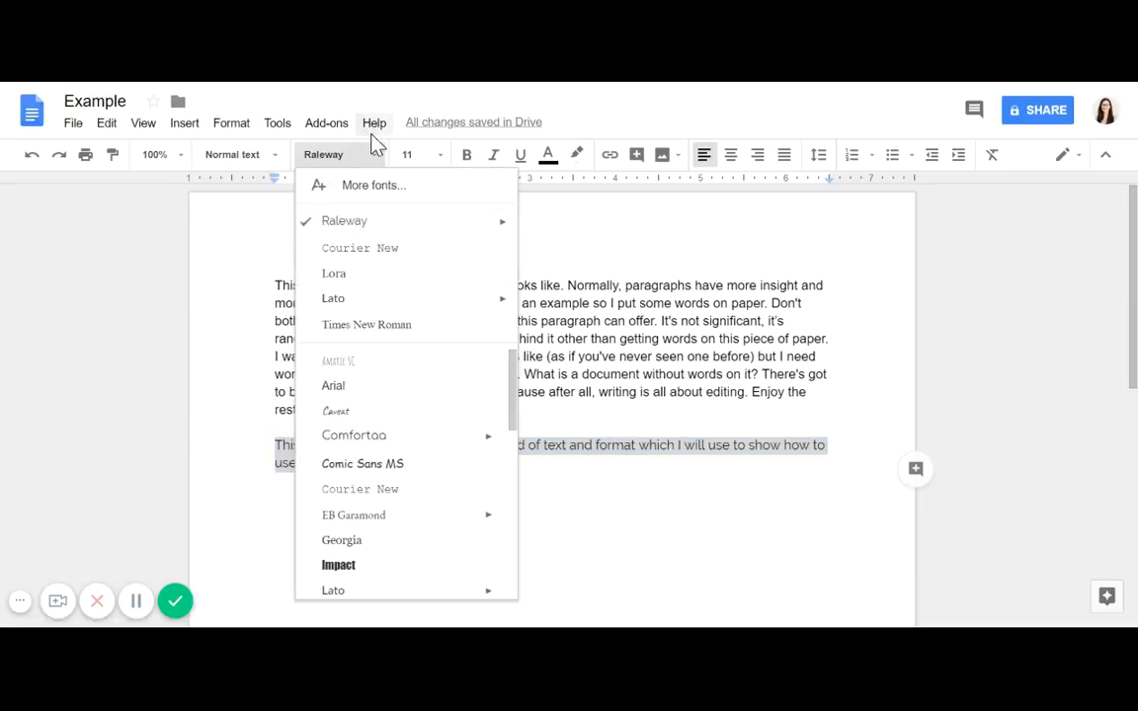
pyautogui.click(395, 202)
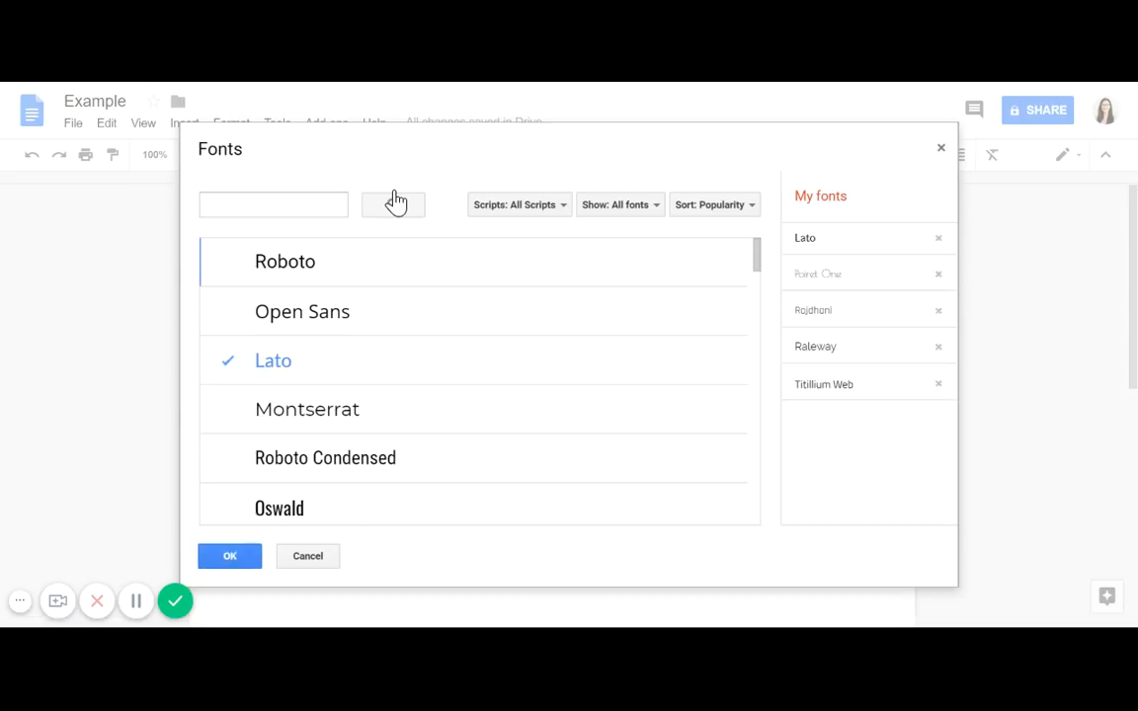
pyautogui.click(624, 210)
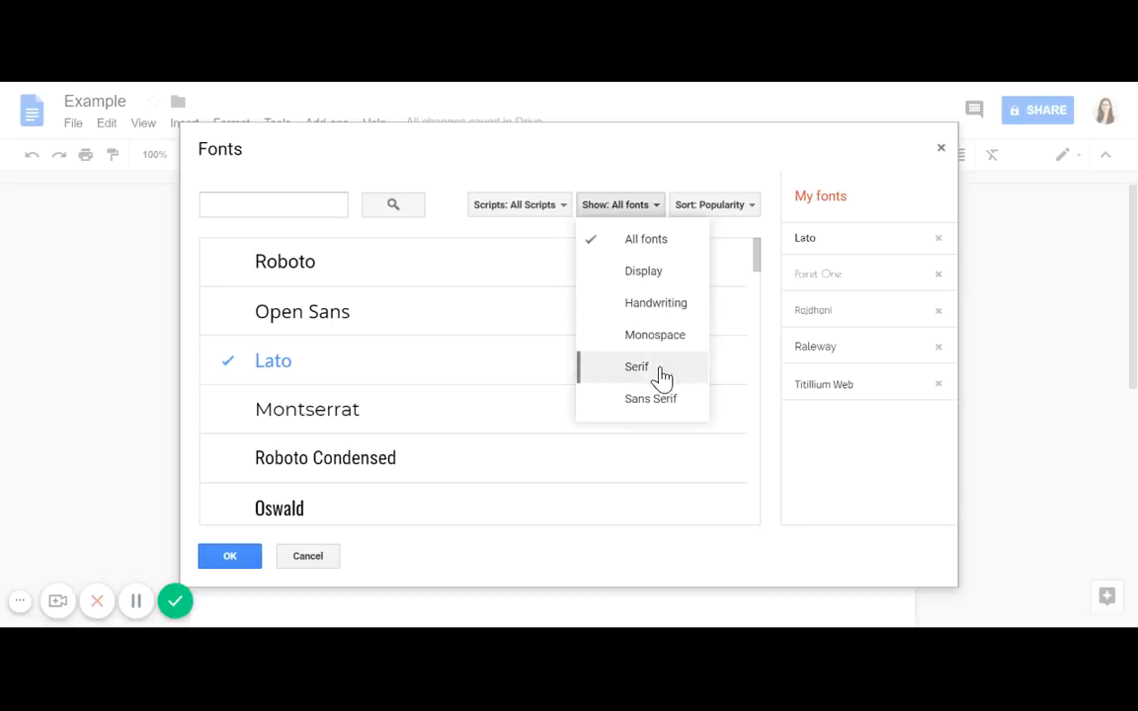
pyautogui.click(691, 209)
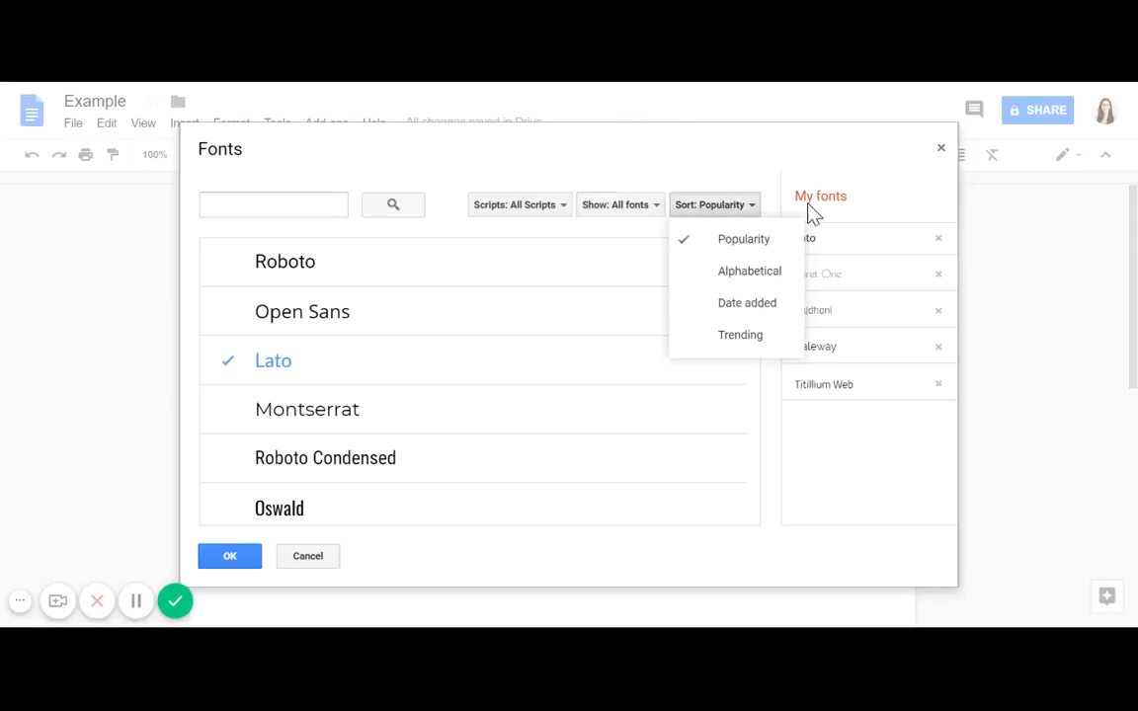
pyautogui.click(781, 184)
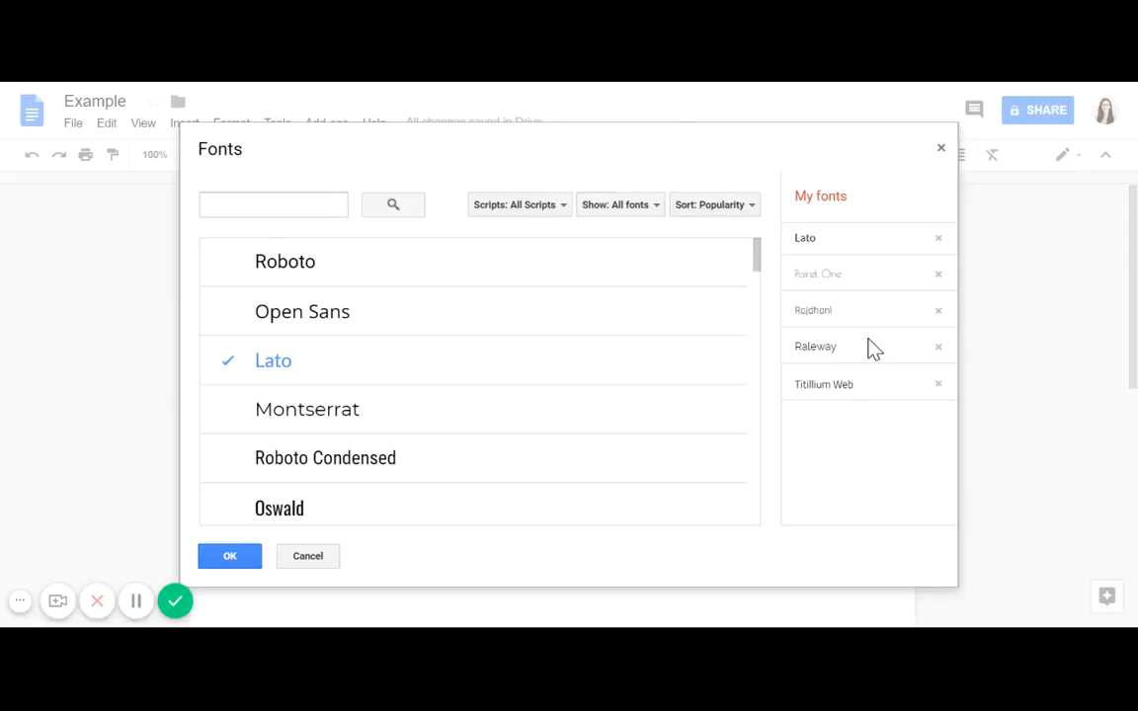
pyautogui.click(940, 149)
pyautogui.click(335, 154)
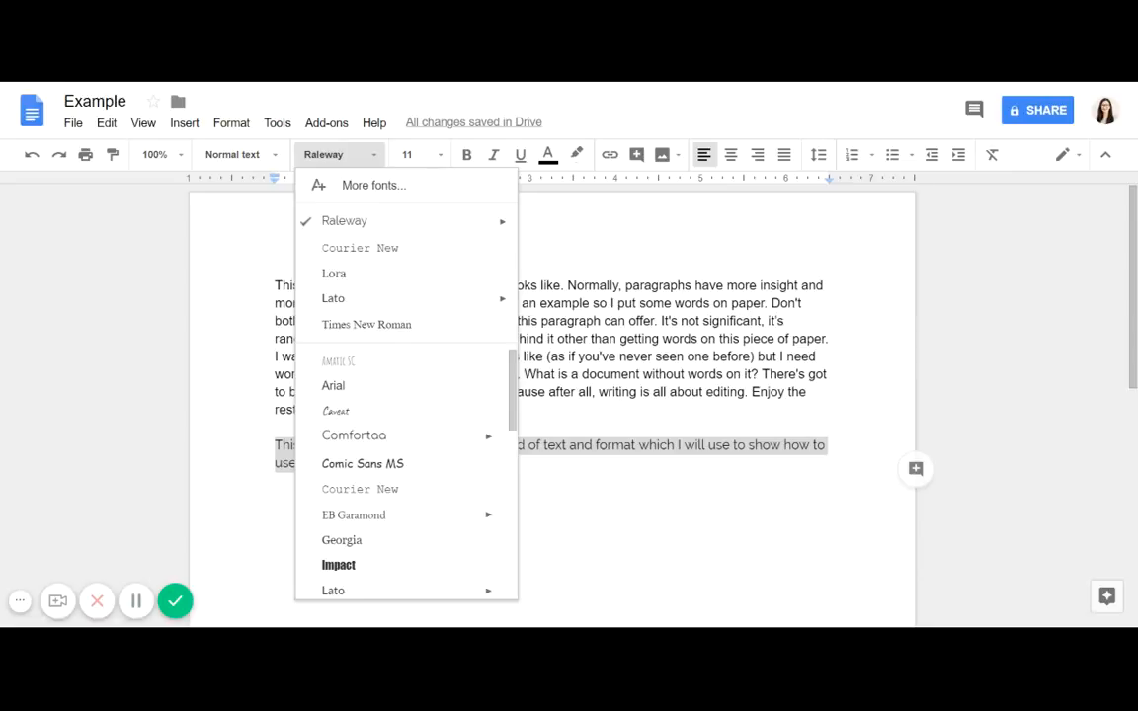
pyautogui.click(427, 463)
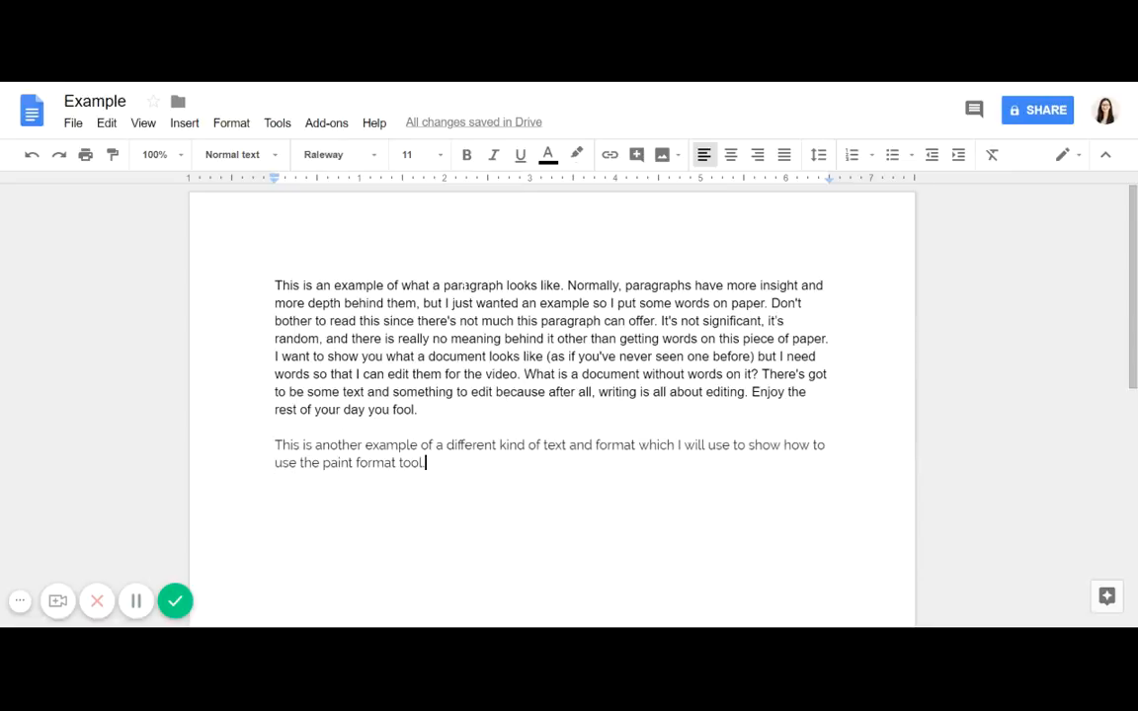
# Try font size 12 on the second paragraph, and return the text to size 11
pyautogui.click(407, 154)
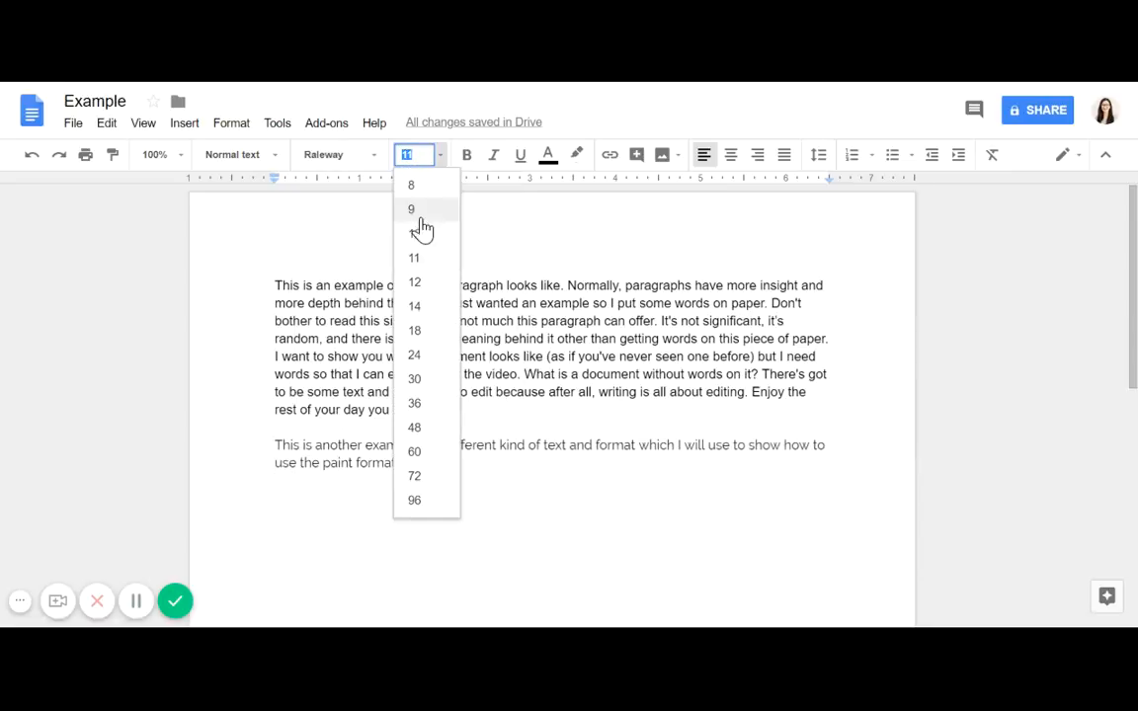
pyautogui.click(535, 445)
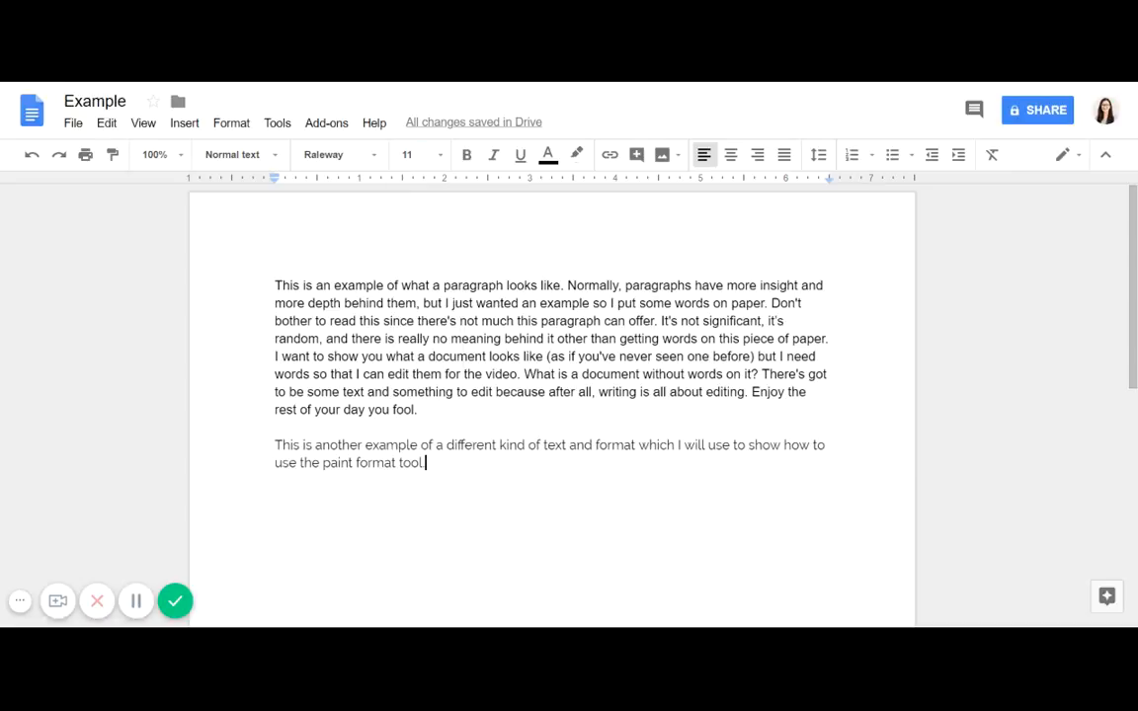
pyautogui.moveTo(426, 463); pyautogui.dragTo(275, 446)
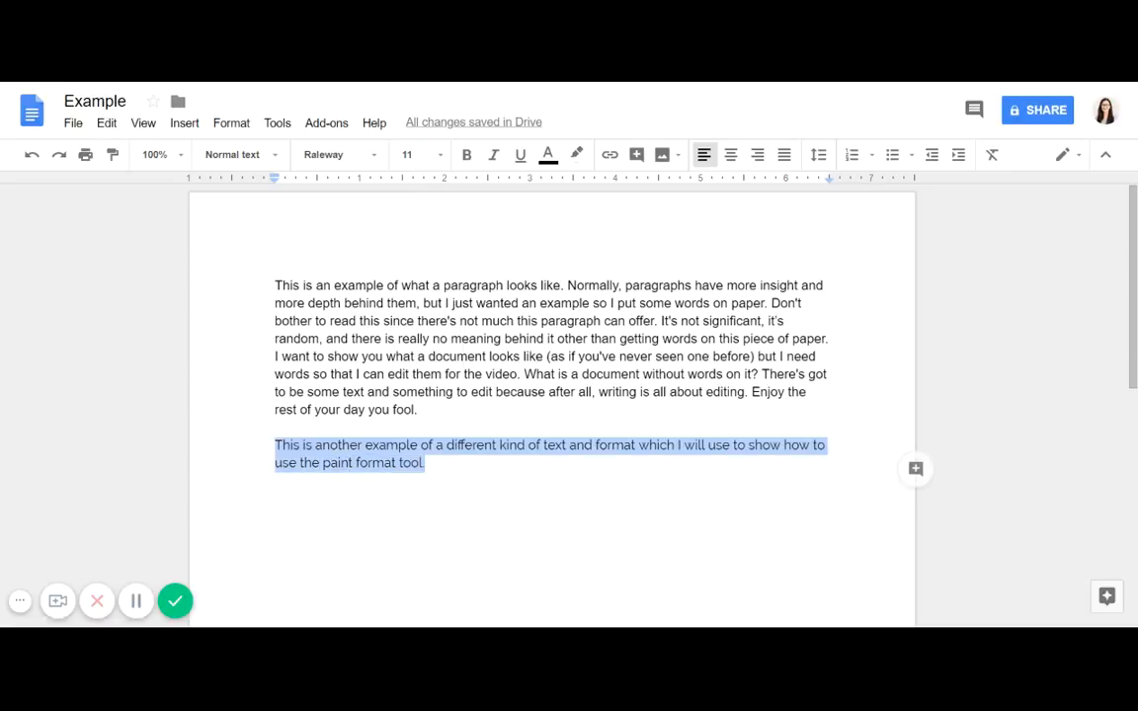
pyautogui.click(413, 155)
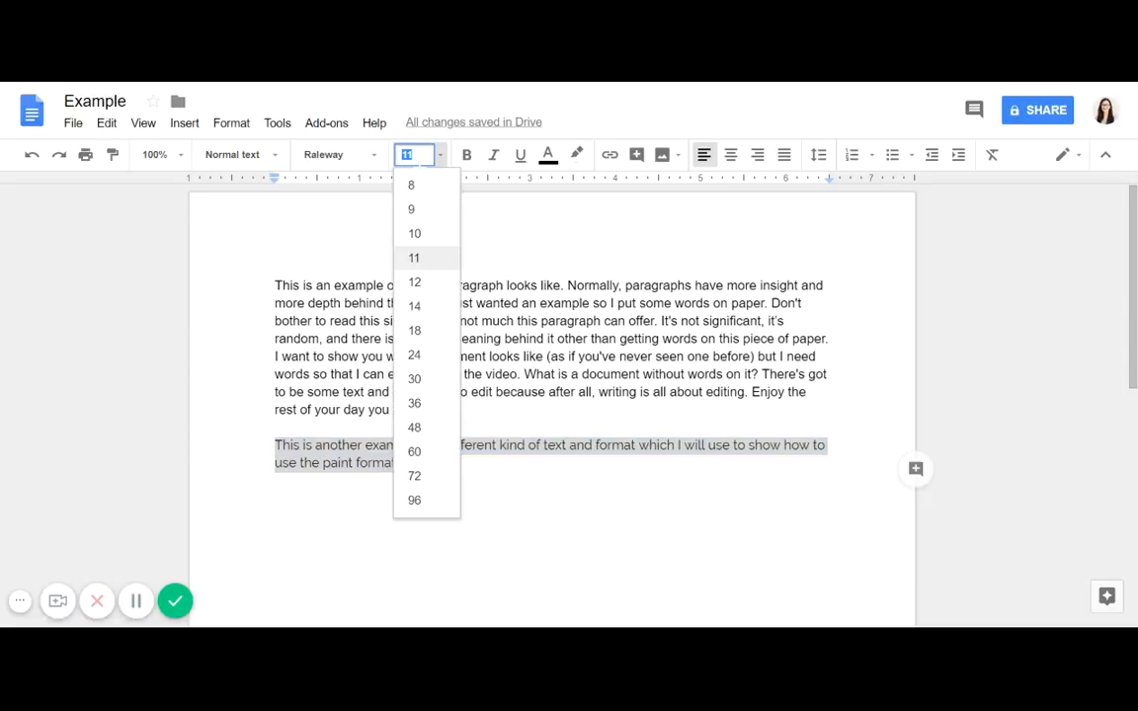
pyautogui.click(416, 282)
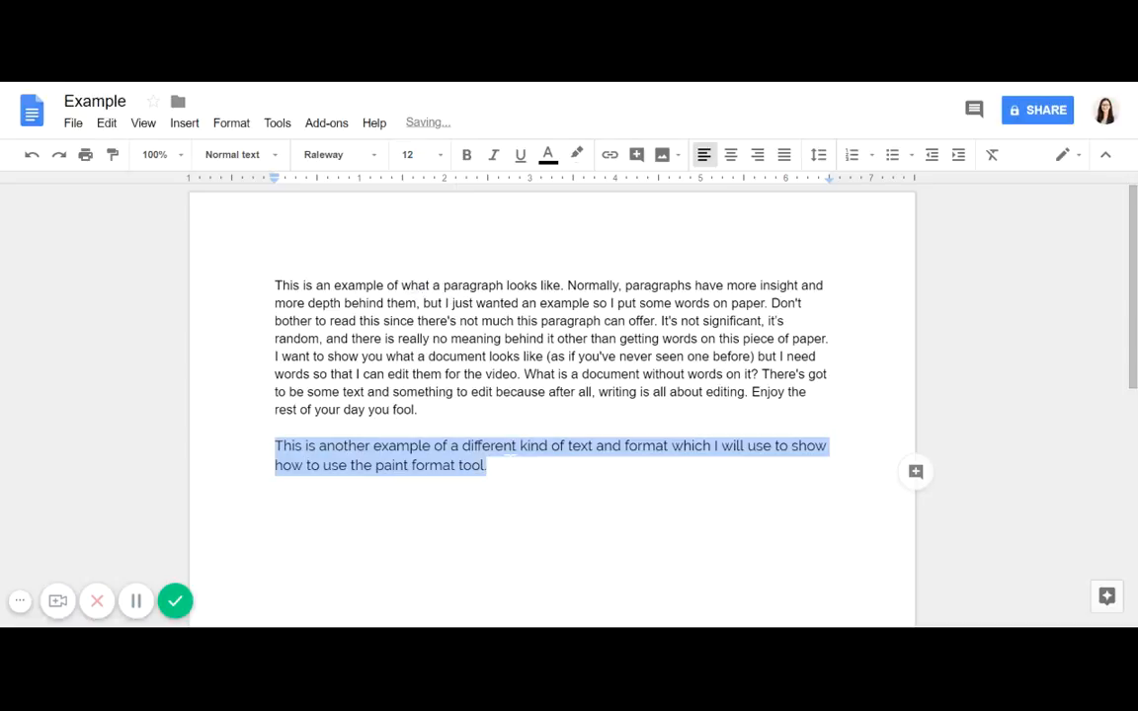
pyautogui.click(413, 155)
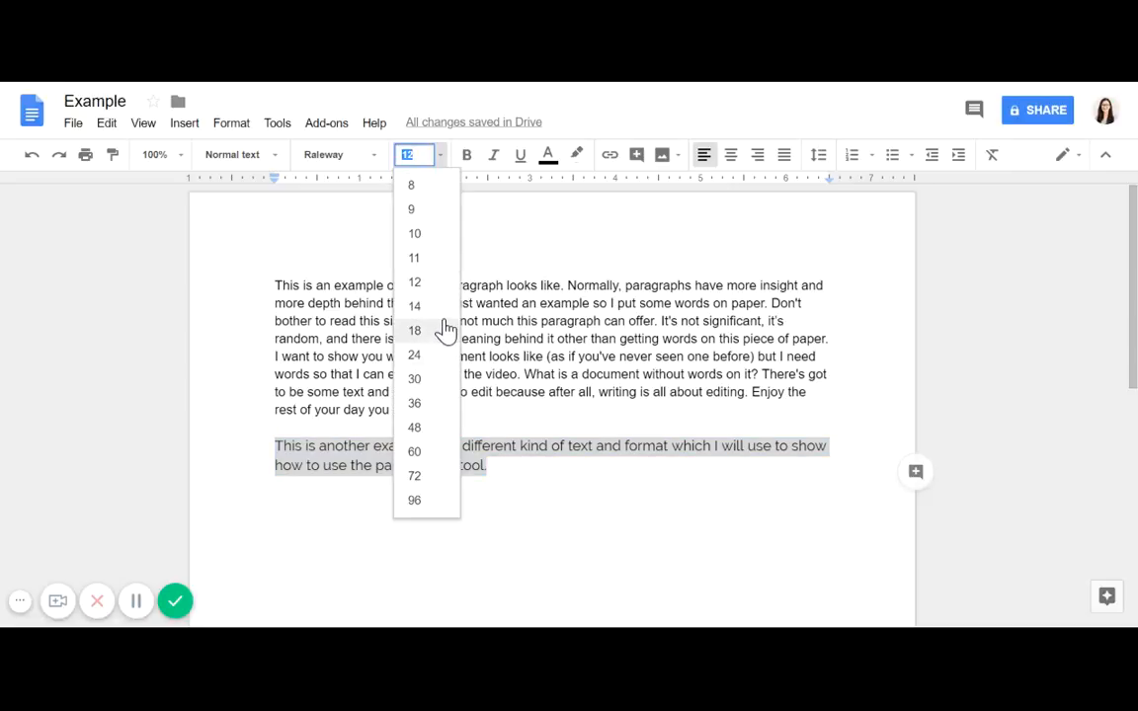
pyautogui.click(448, 260)
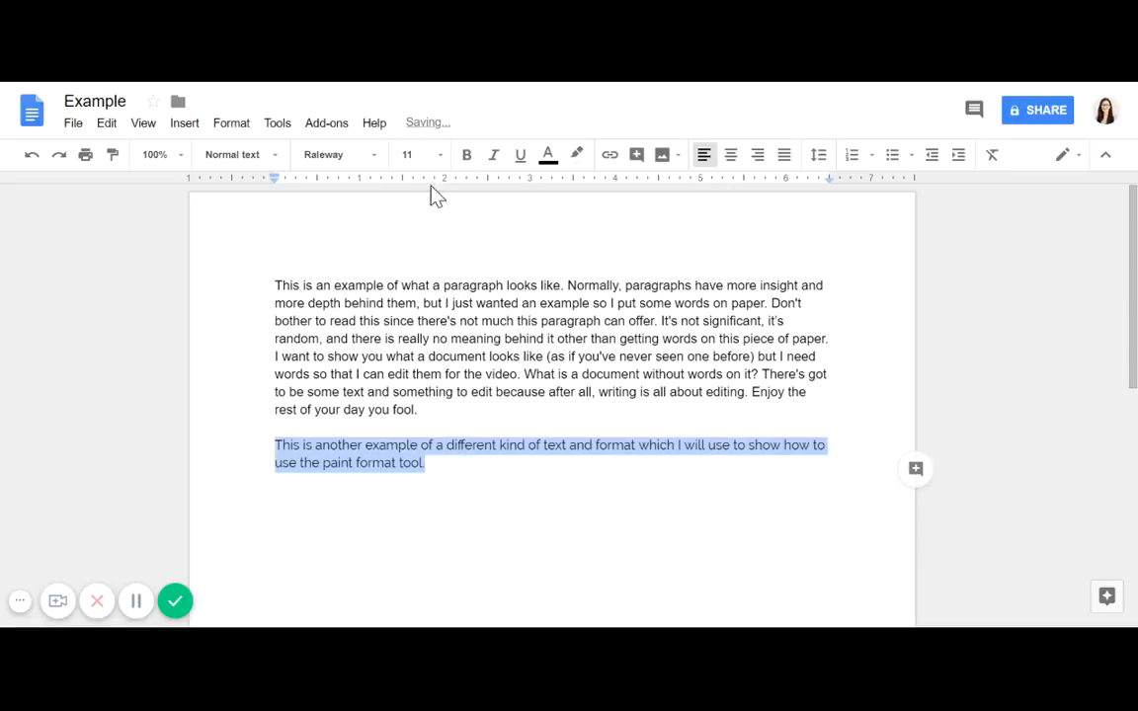
pyautogui.click(496, 467)
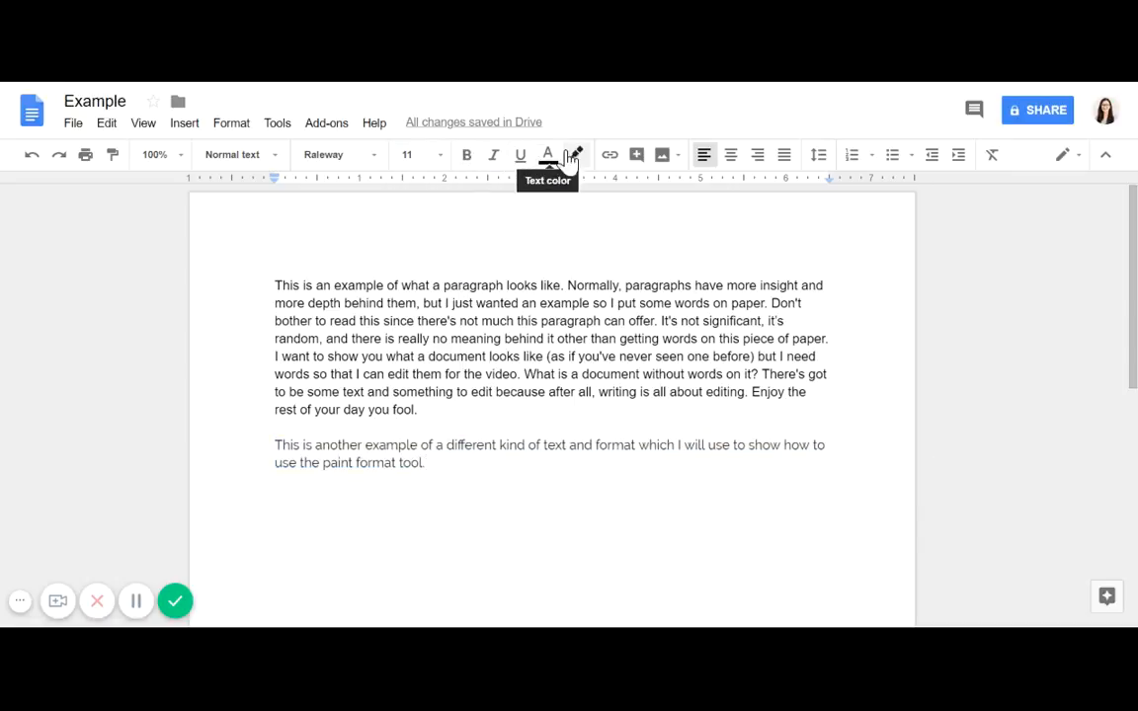
# Try bold formatting on the whole second paragraph, and remove it again
pyautogui.click(470, 156)
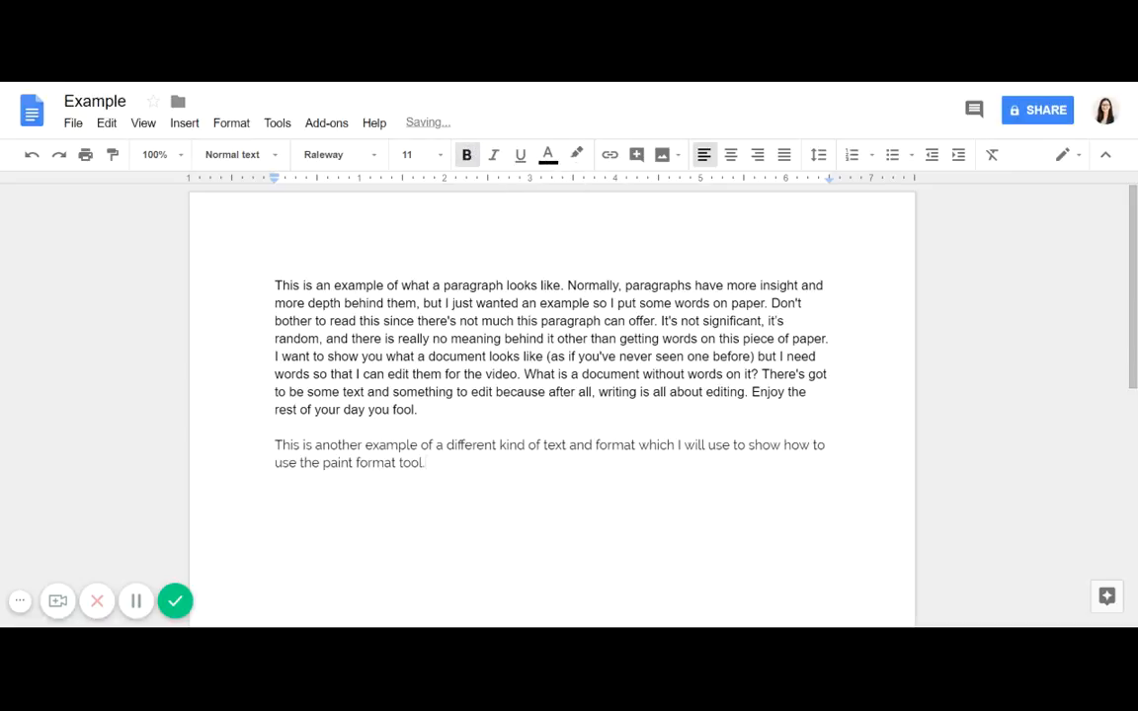
pyautogui.moveTo(426, 464); pyautogui.dragTo(276, 446)
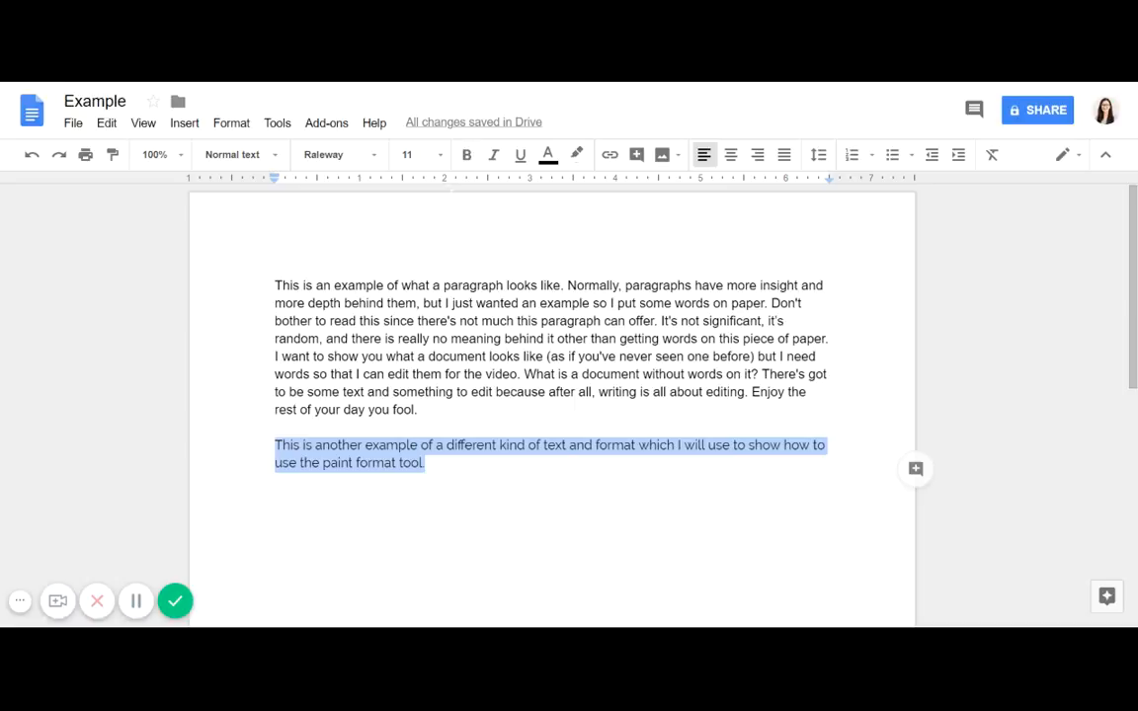
pyautogui.click(462, 155)
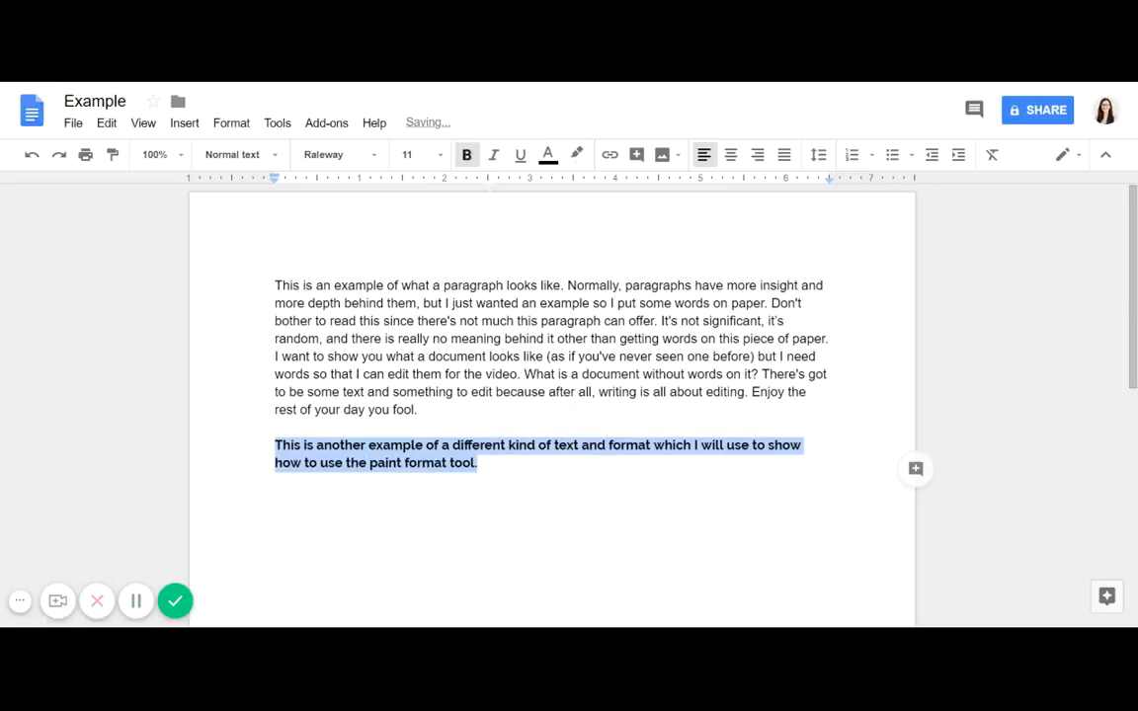
pyautogui.click(466, 156)
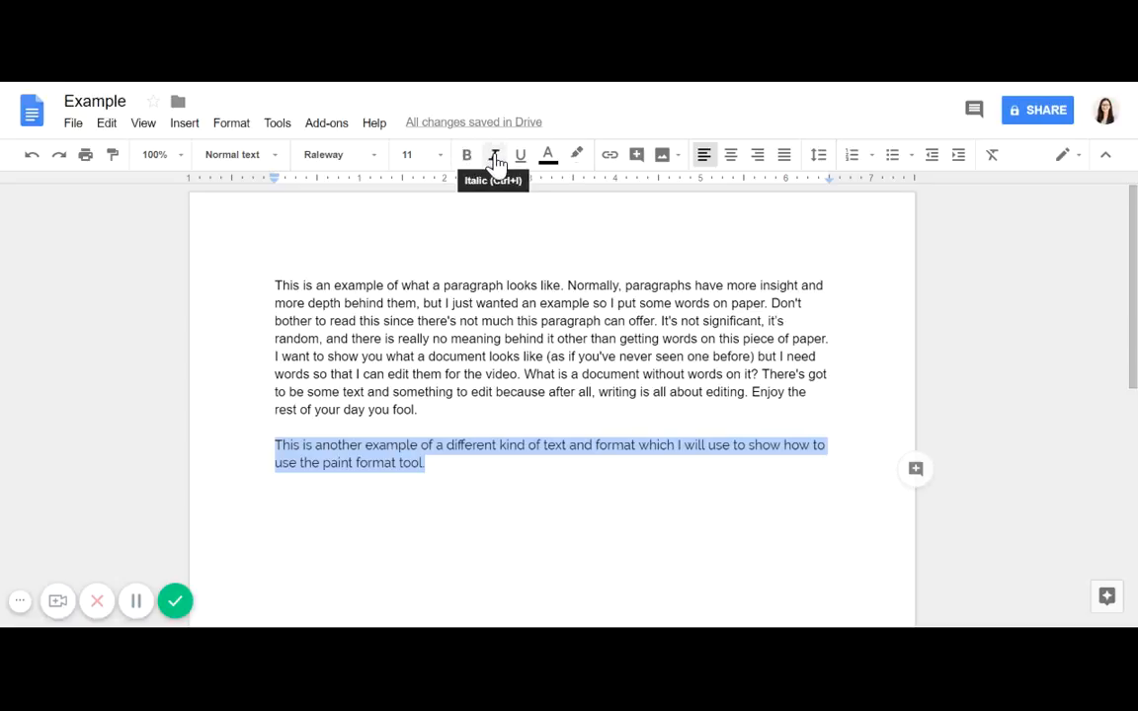
# Try italic and underline one after the other on the second paragraph, removing each again
pyautogui.click(495, 158)
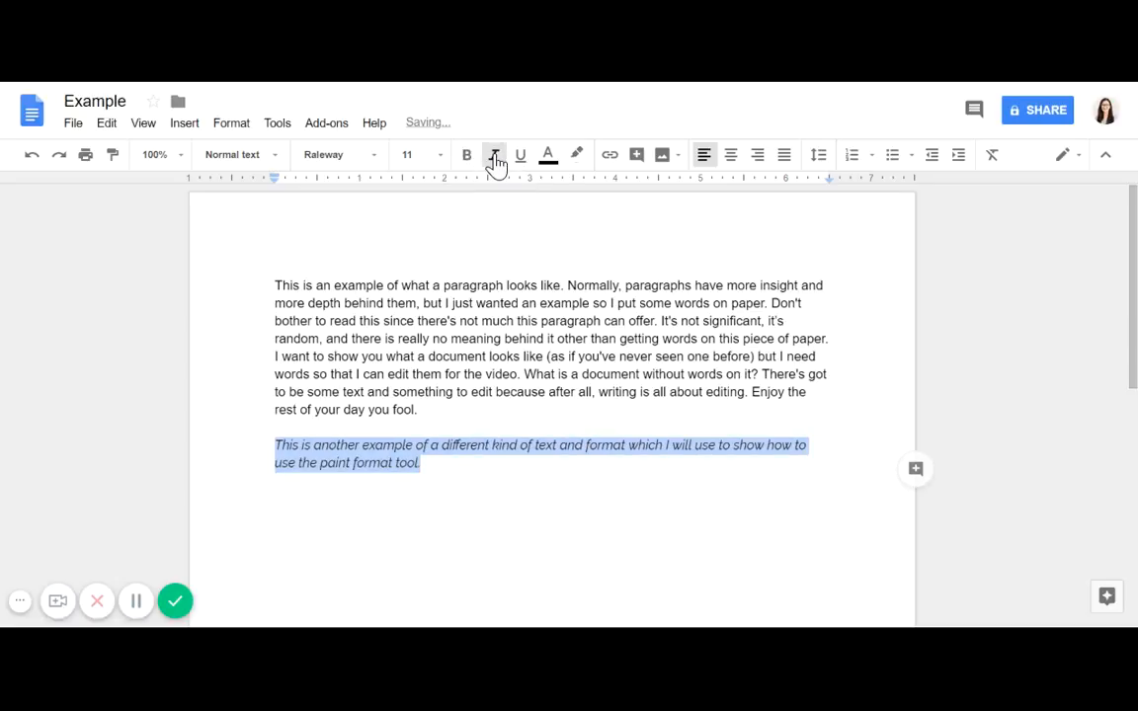
pyautogui.click(495, 160)
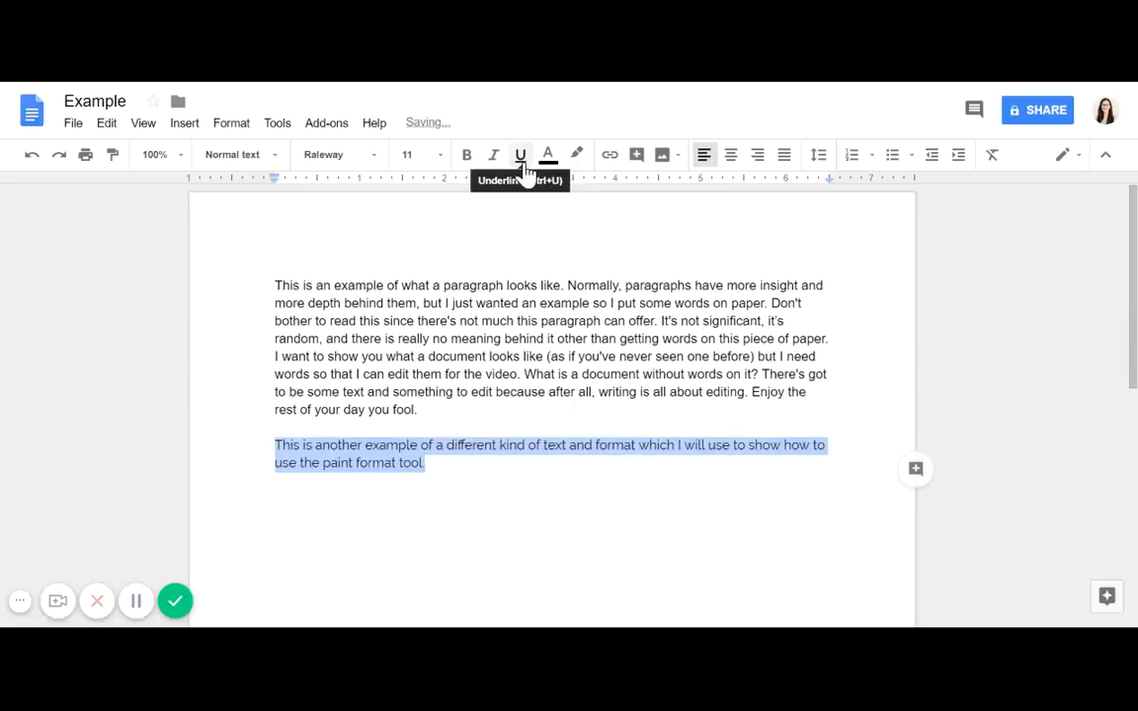
pyautogui.click(521, 160)
pyautogui.click(521, 158)
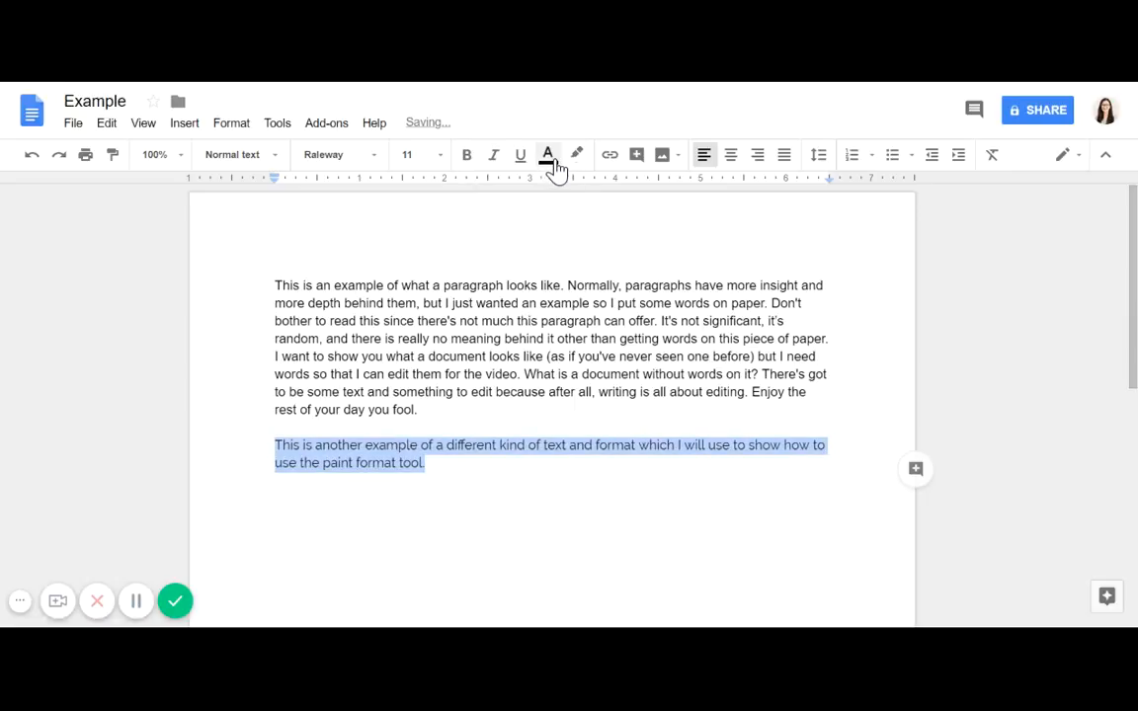
# Try custom text colors such as #3935ff and #ffabf8 for the second paragraph, and cancel without applying one
pyautogui.click(547, 155)
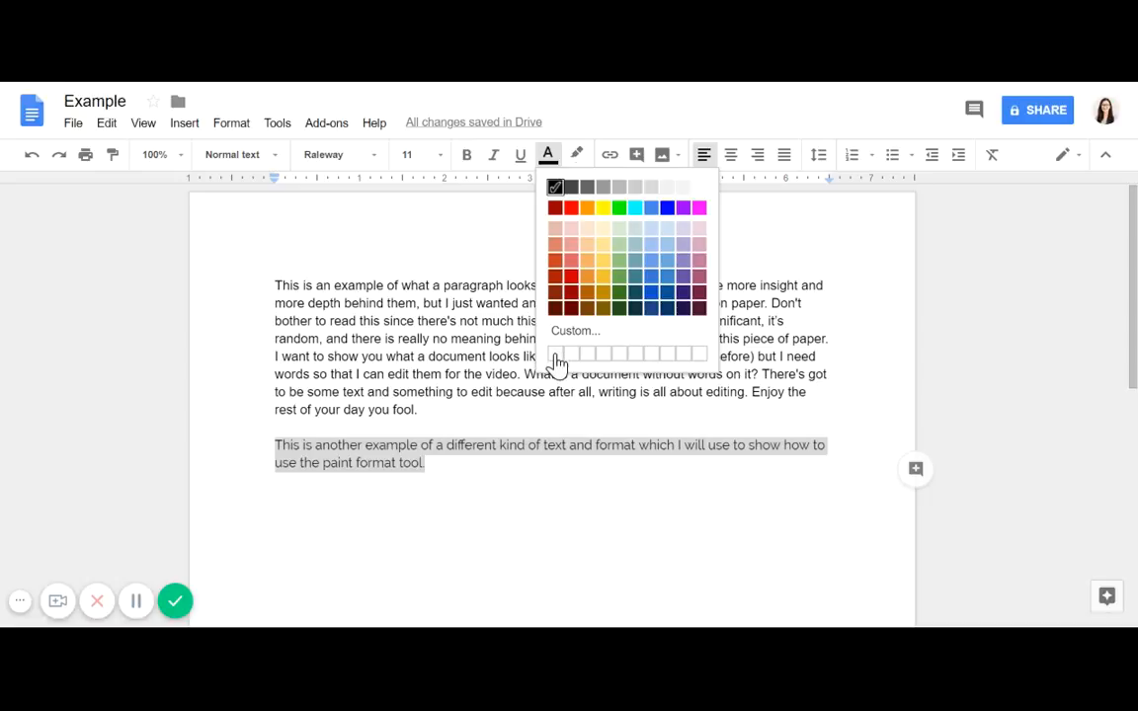
pyautogui.click(559, 332)
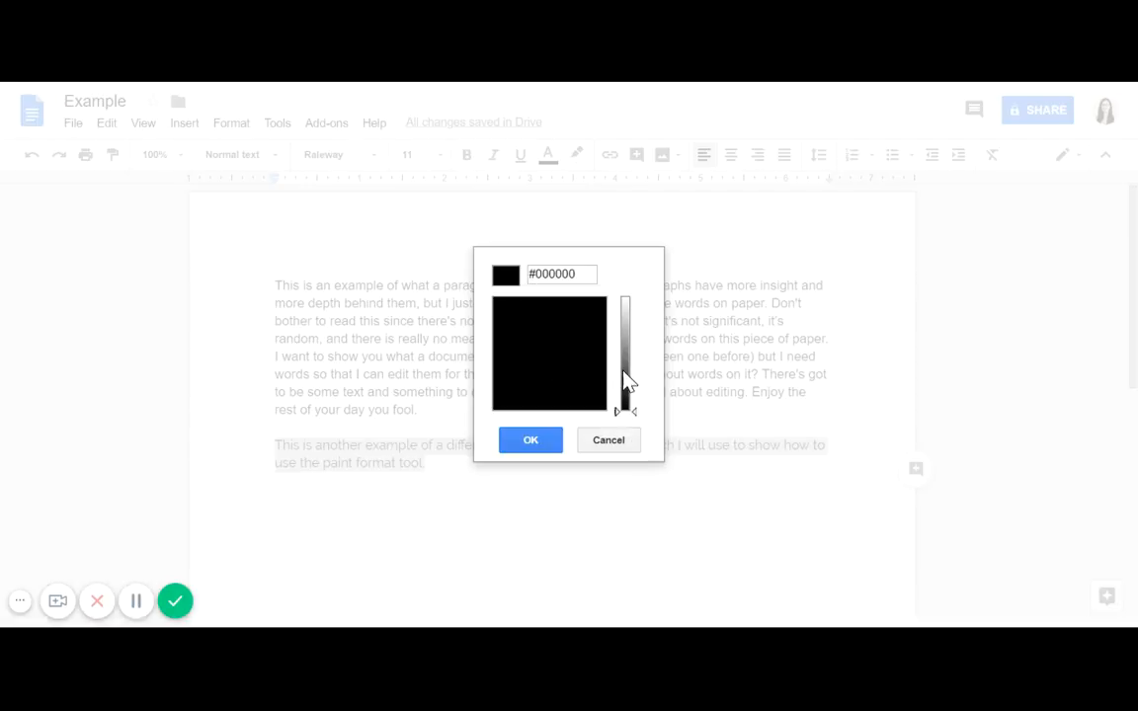
pyautogui.click(622, 368)
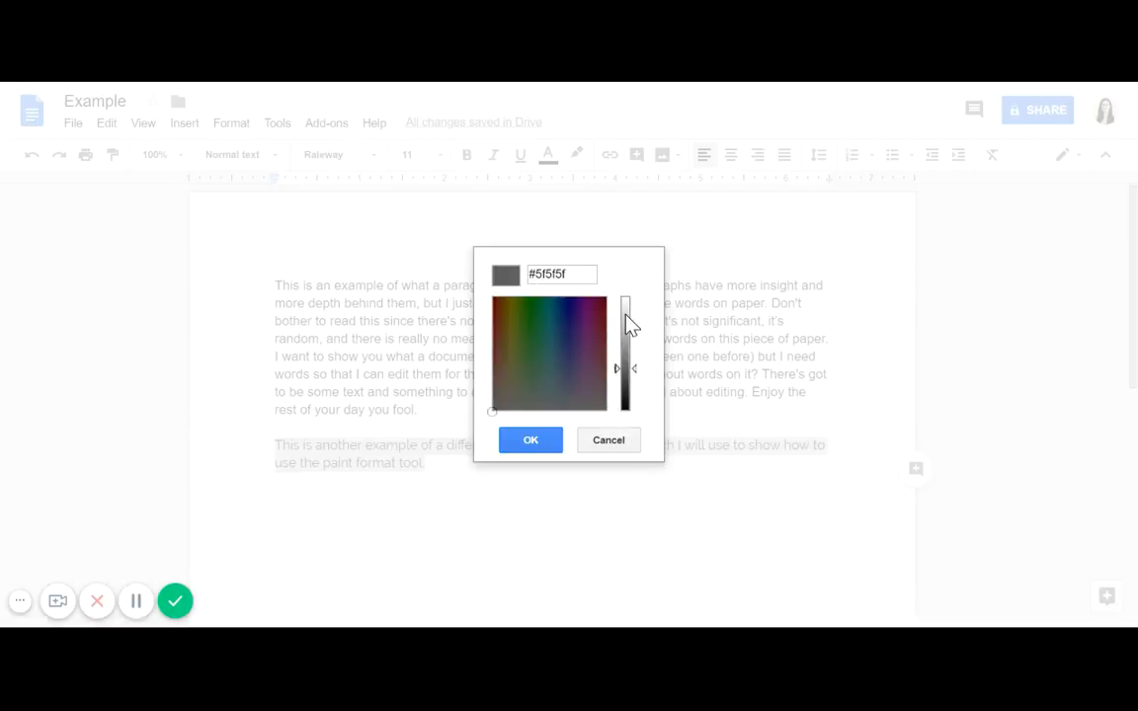
pyautogui.click(625, 318)
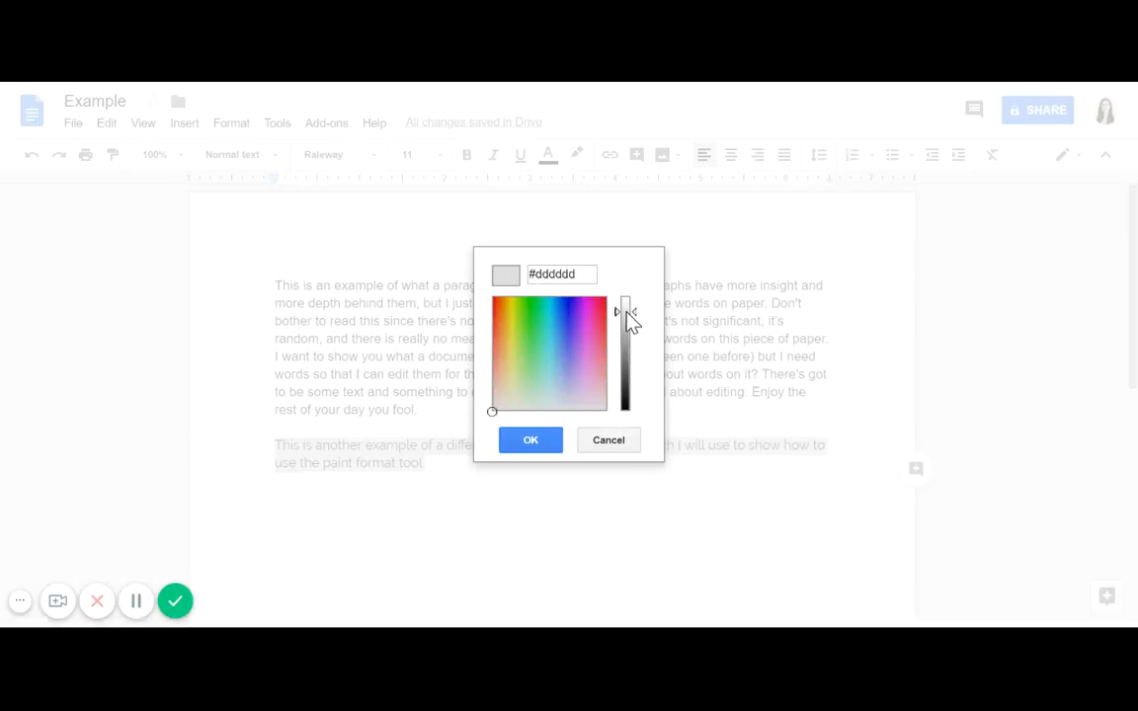
pyautogui.click(570, 321)
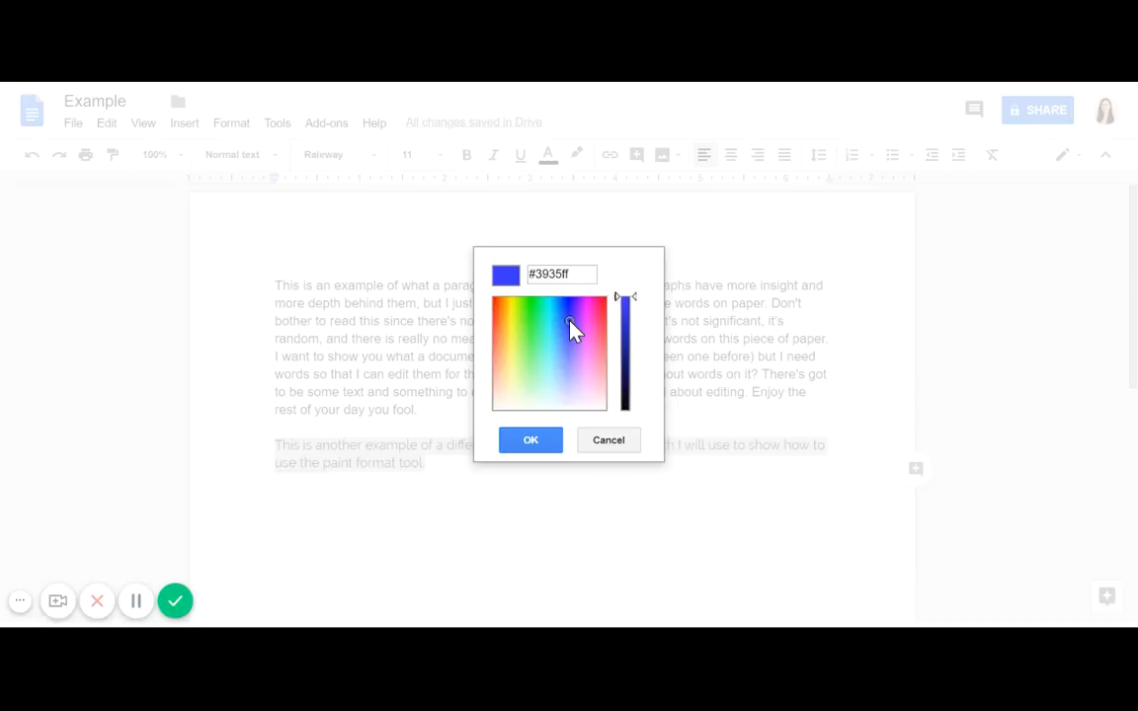
pyautogui.click(574, 370)
pyautogui.click(590, 374)
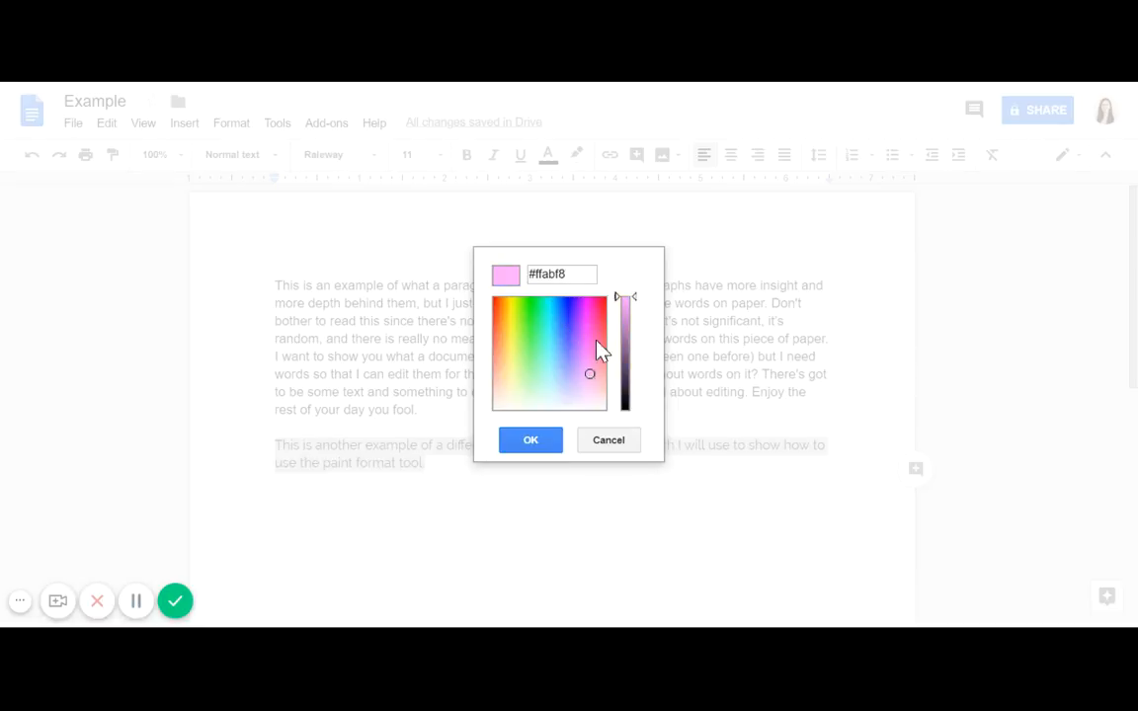
pyautogui.click(584, 442)
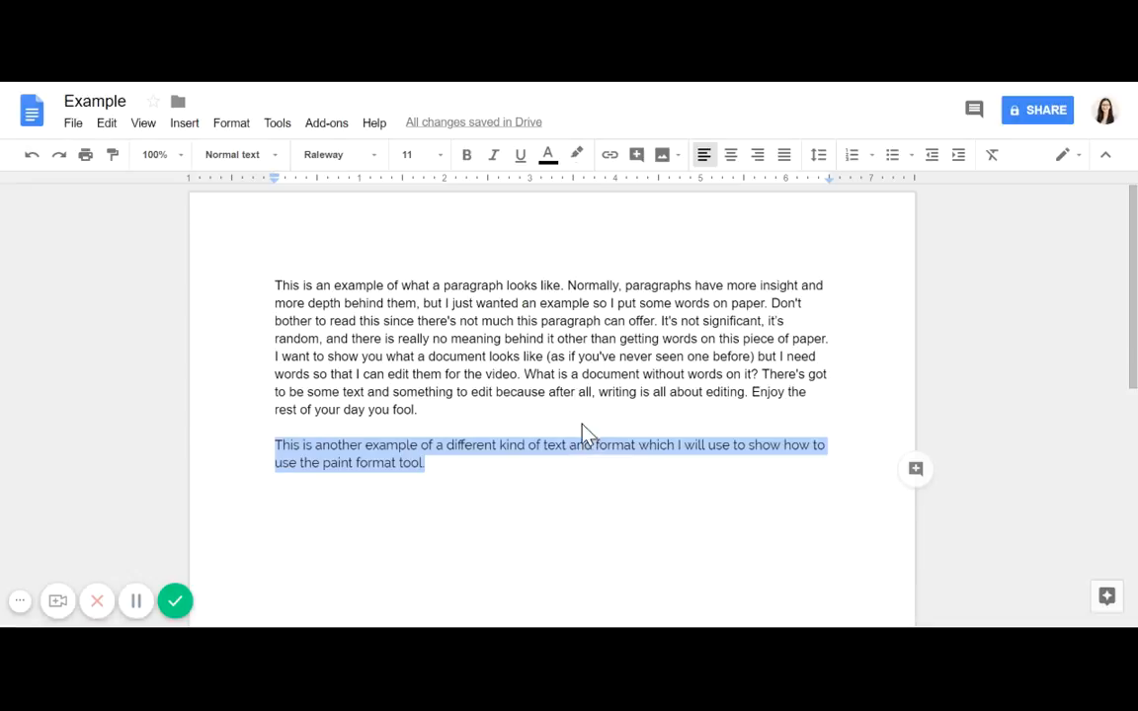
pyautogui.click(546, 156)
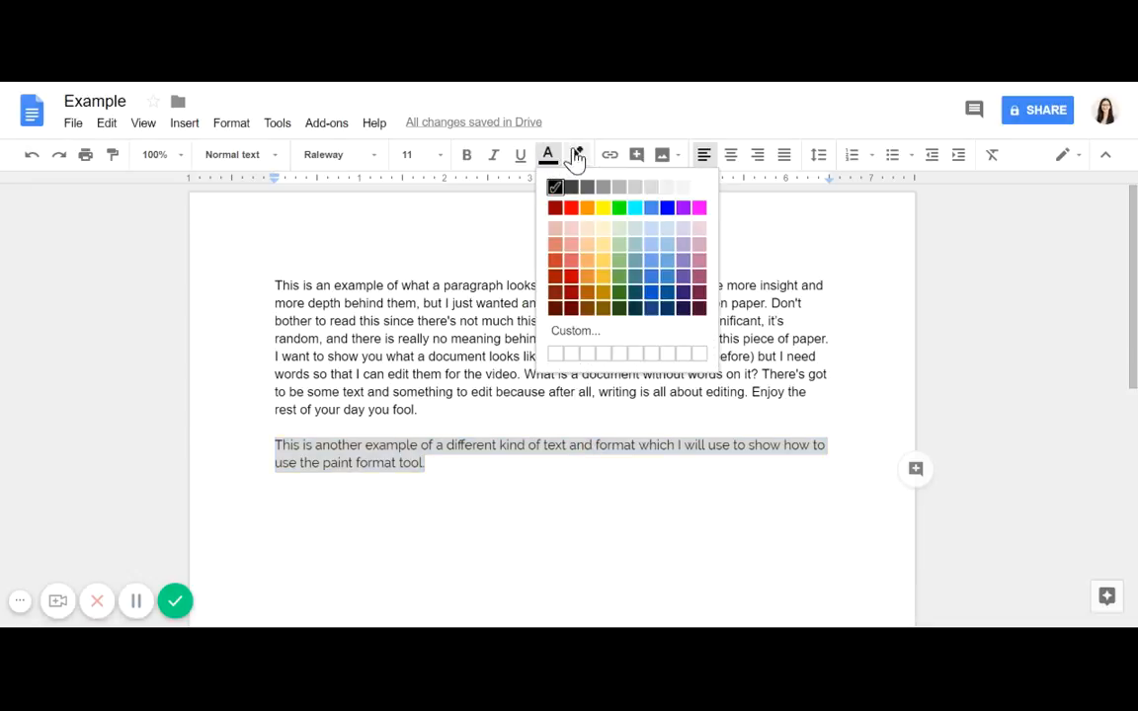
# Highlight the second paragraph in pale yellow, and deselect the text
pyautogui.click(577, 157)
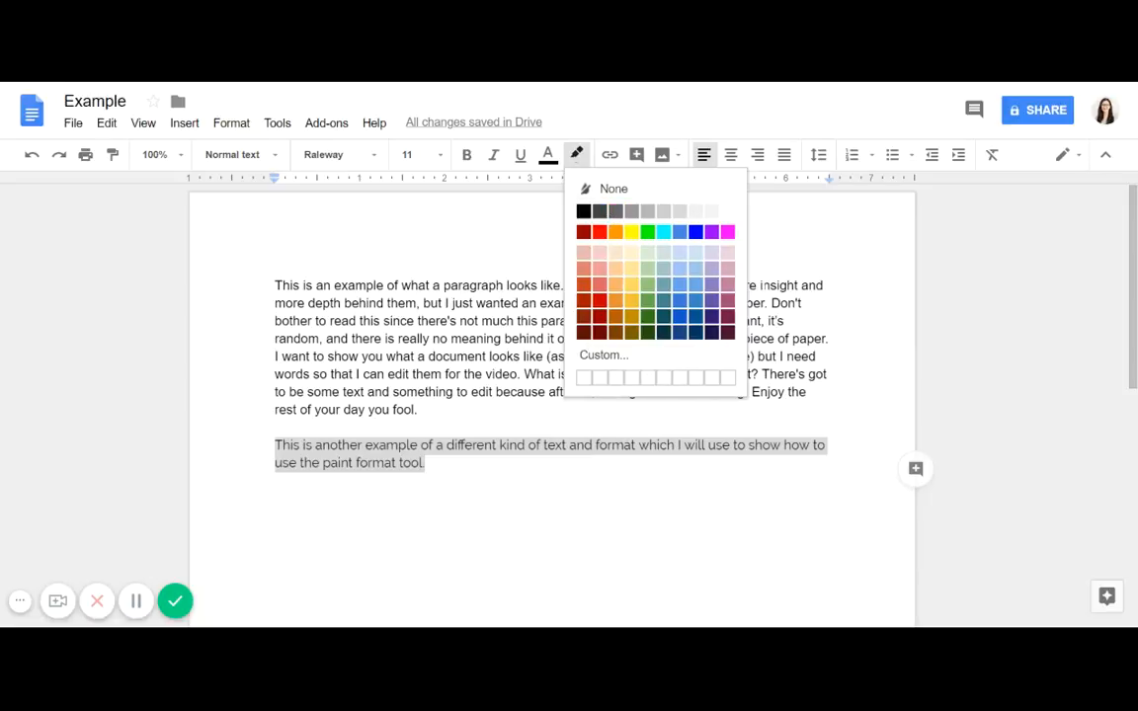
pyautogui.click(658, 195)
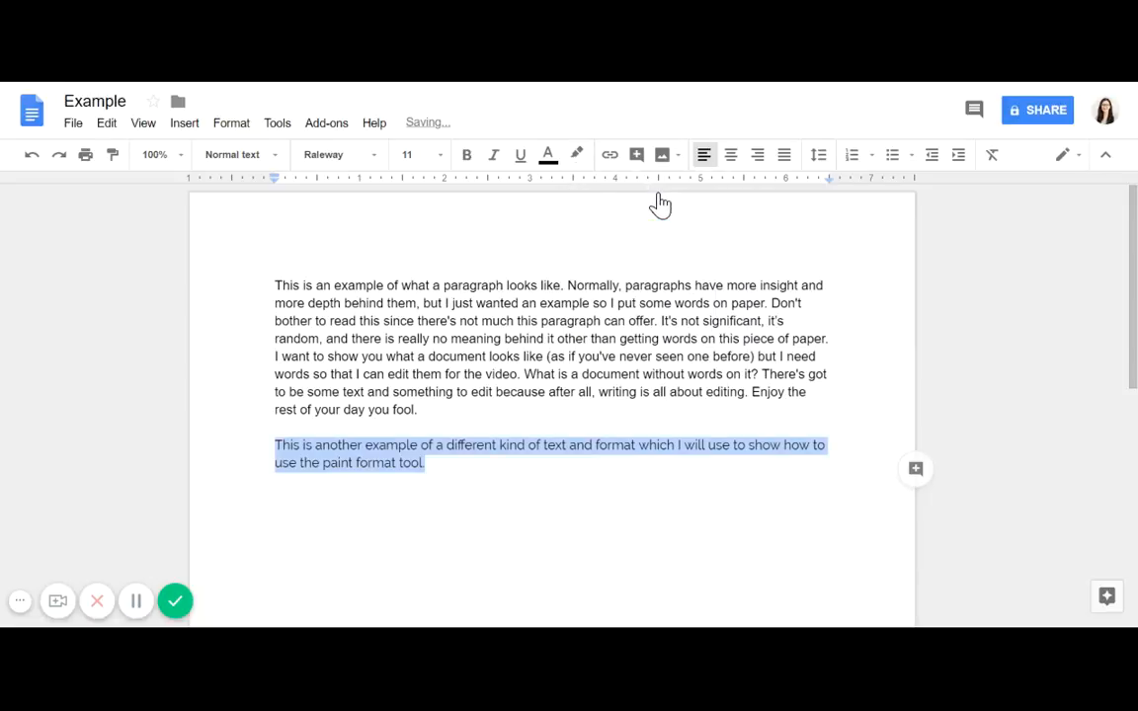
pyautogui.click(578, 158)
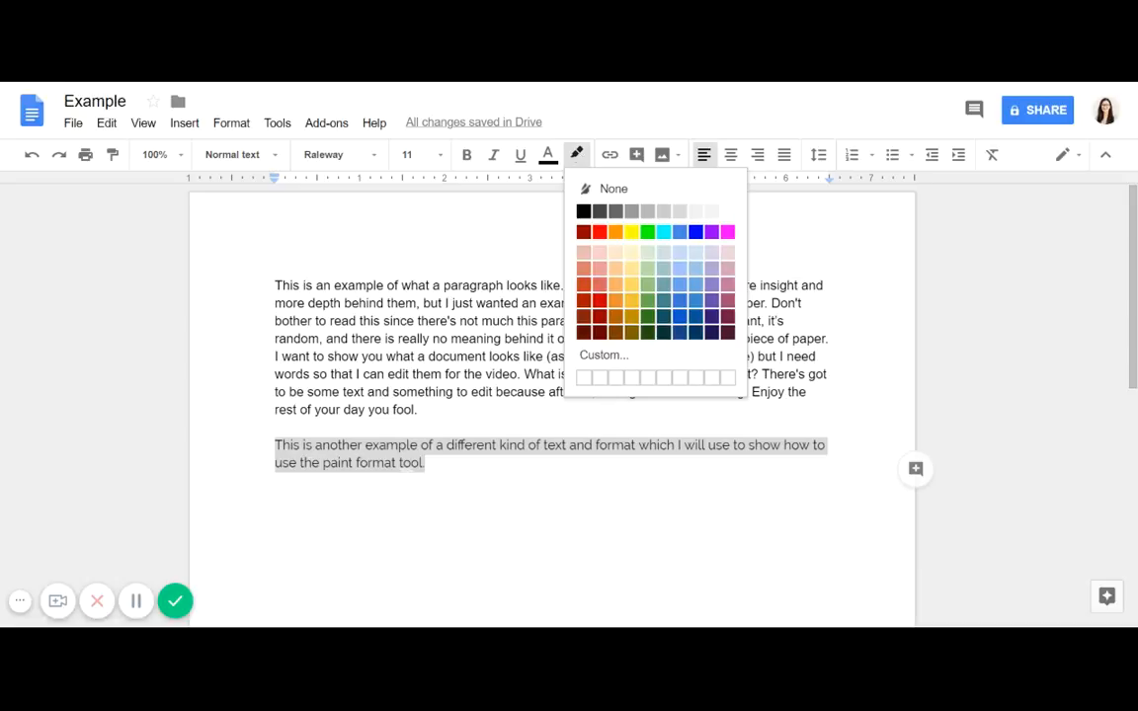
pyautogui.click(630, 253)
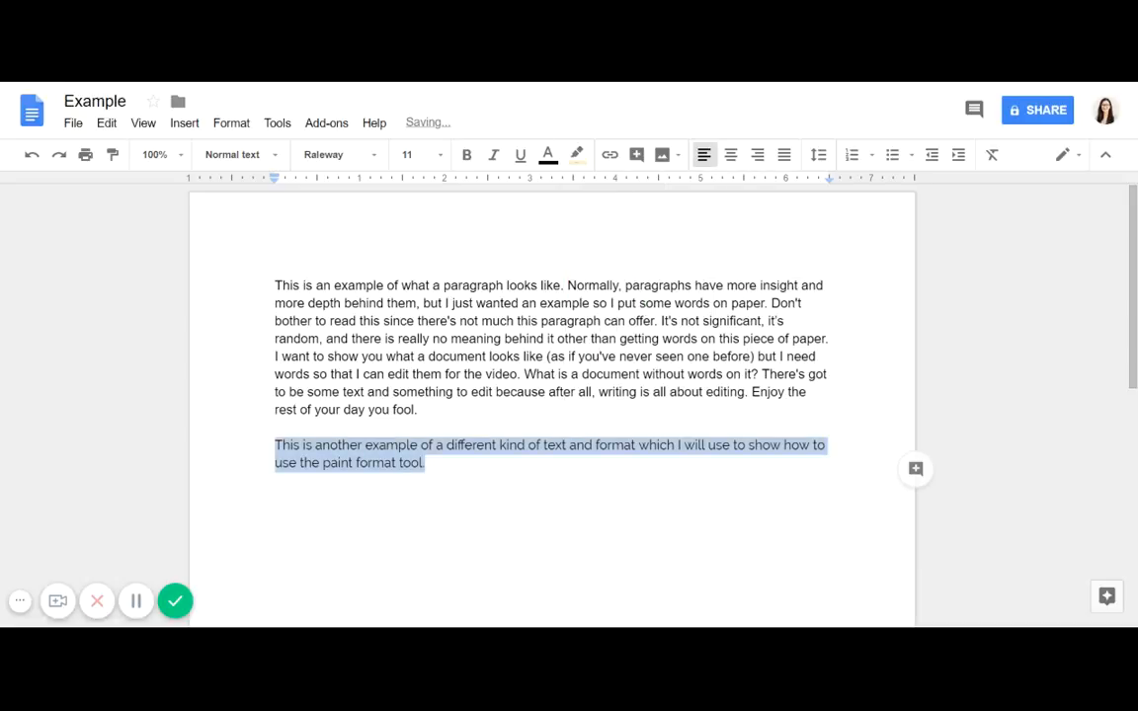
pyautogui.doubleClick(429, 463)
pyautogui.click(429, 464)
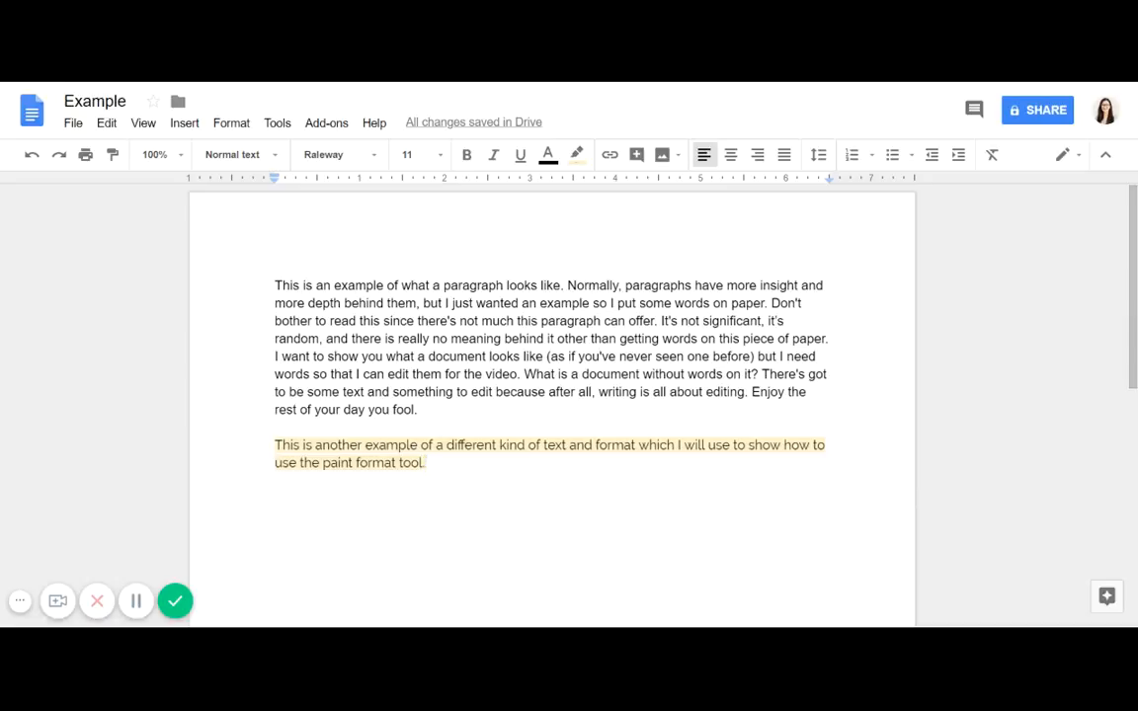